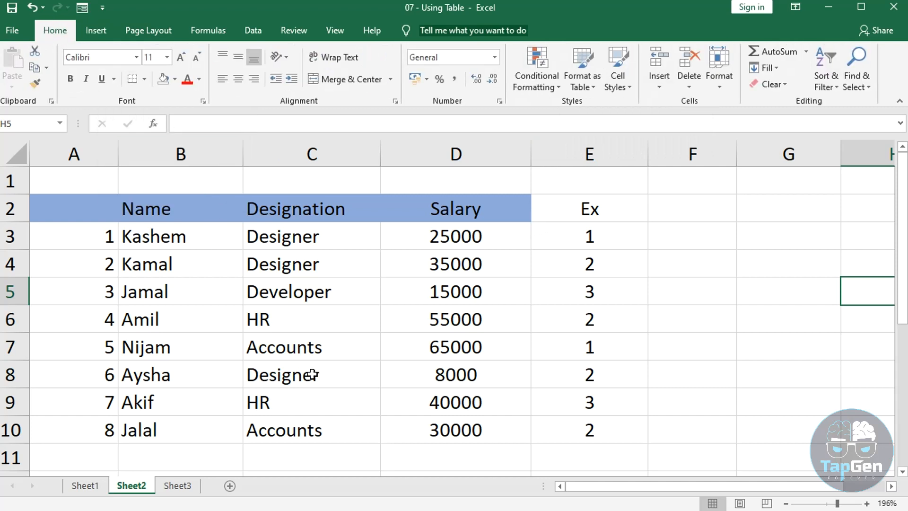
# Switch to the empty worksheet Sheet3
pyautogui.click(178, 486)
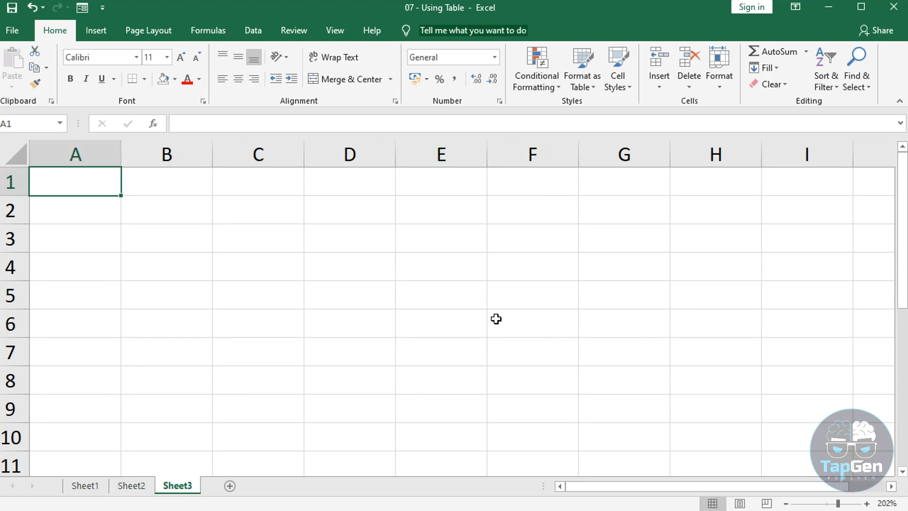
pyautogui.click(97, 239)
pyautogui.click(155, 239)
pyautogui.click(156, 211)
pyautogui.click(251, 235)
pyautogui.click(187, 235)
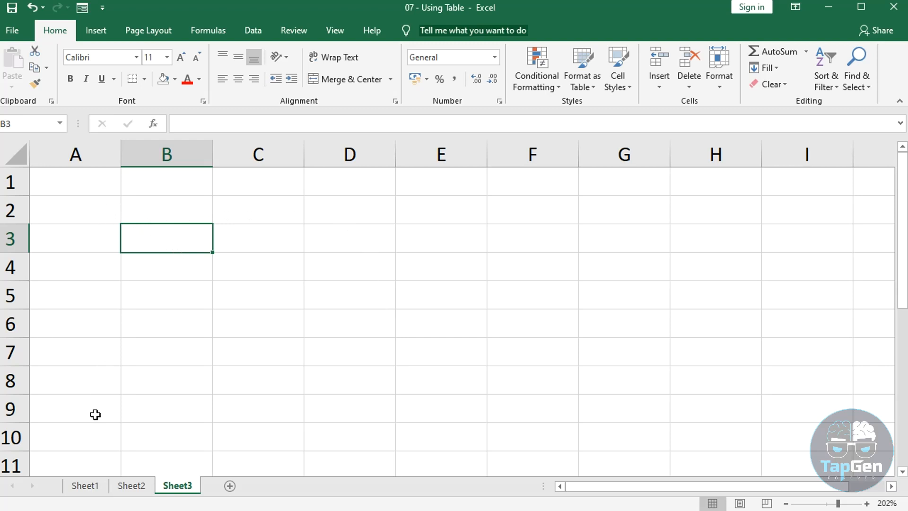
pyautogui.click(86, 210)
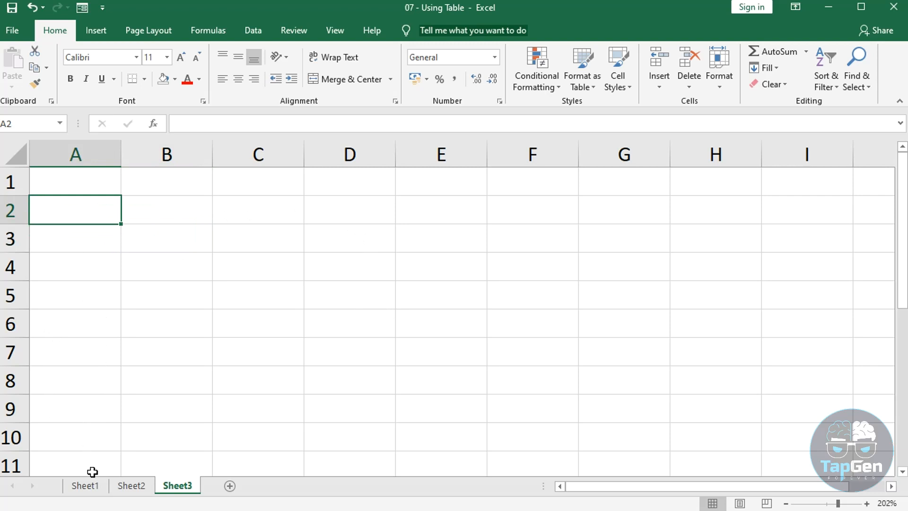
# Start formatting range B2:E10 as a table with the blue Light style that has a solid header row
pyautogui.click(167, 204)
pyautogui.moveTo(167, 203)
pyautogui.mouseDown()
pyautogui.moveTo(272, 318)
pyautogui.moveTo(499, 420)
pyautogui.moveTo(429, 409)
pyautogui.moveTo(432, 434)
pyautogui.mouseUp()
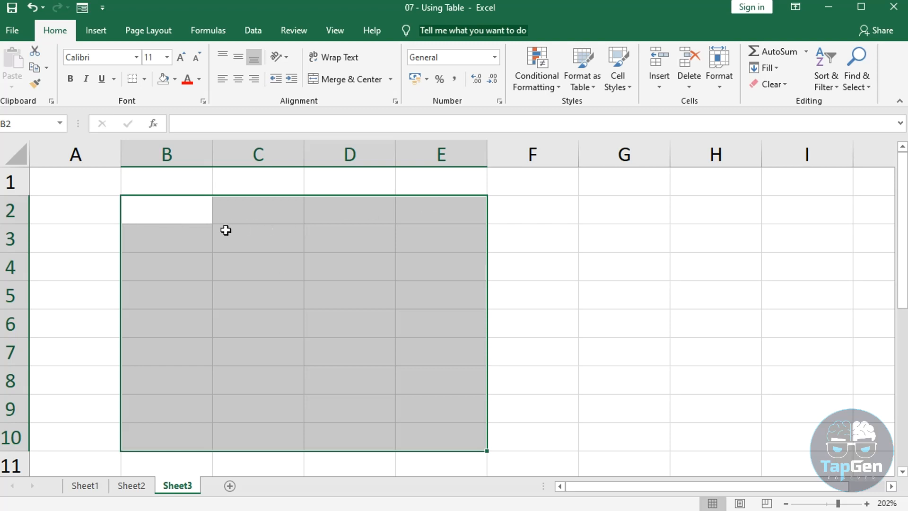
pyautogui.click(585, 85)
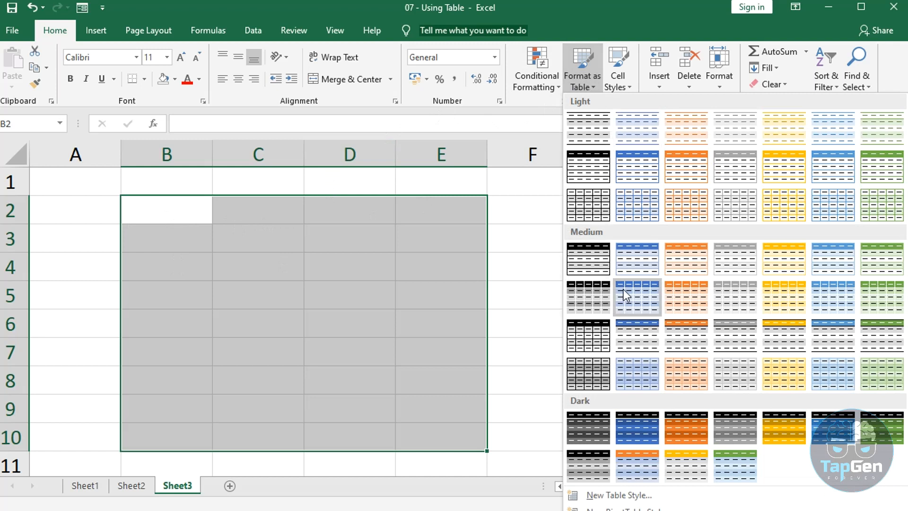
pyautogui.click(638, 167)
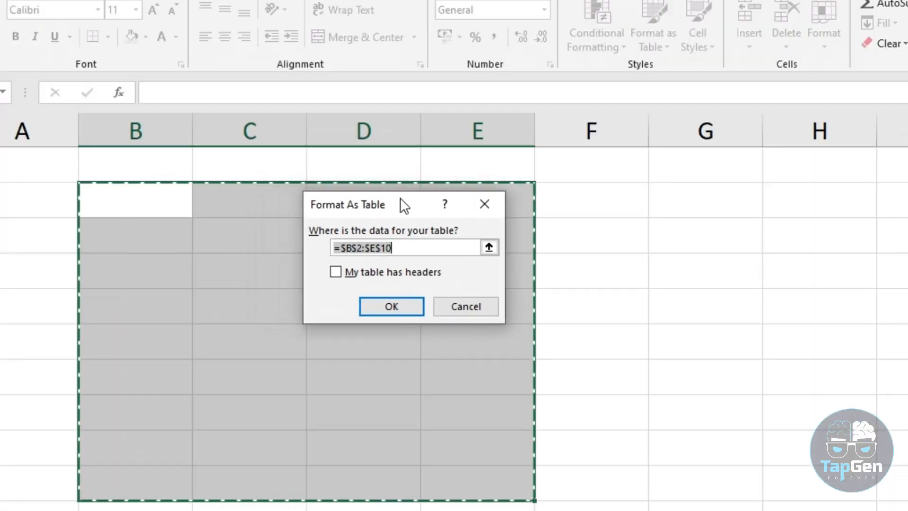
pyautogui.moveTo(399, 198); pyautogui.dragTo(416, 213)
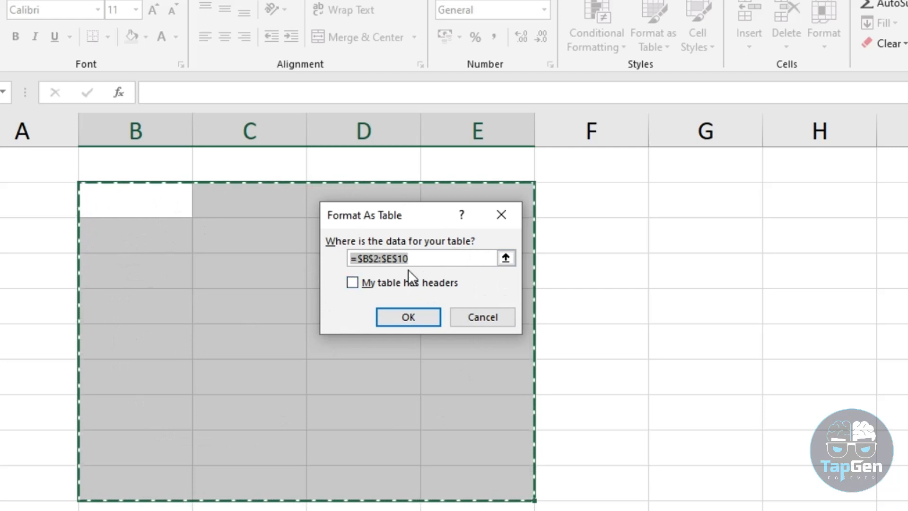
# Extend the table's data range to $B$2:$F$10 and create the table without marking existing headers
pyautogui.click(404, 259)
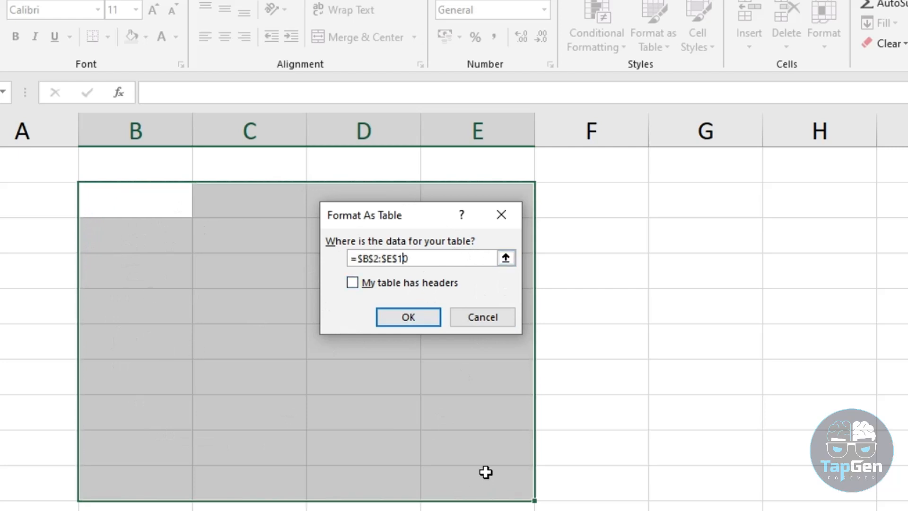
pyautogui.moveTo(356, 258); pyautogui.dragTo(375, 262)
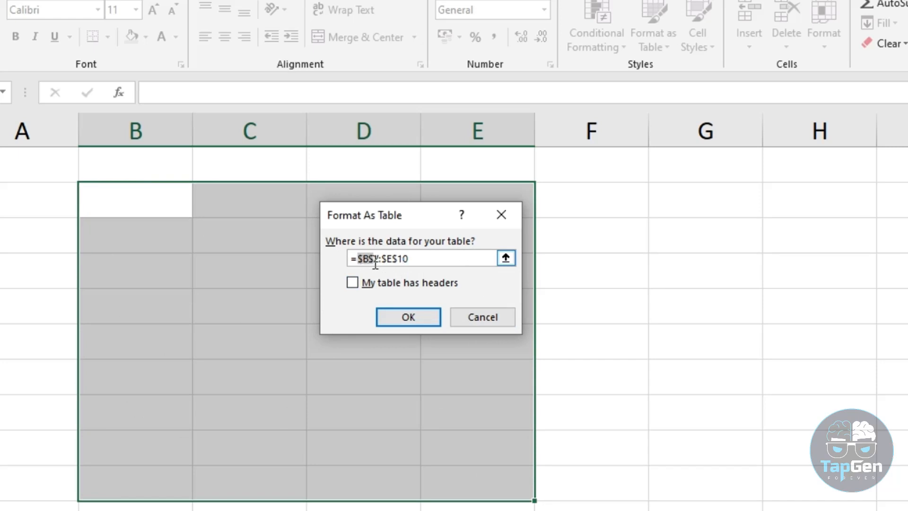
pyautogui.click(412, 257)
pyautogui.click(505, 258)
pyautogui.moveTo(120, 199); pyautogui.dragTo(584, 485)
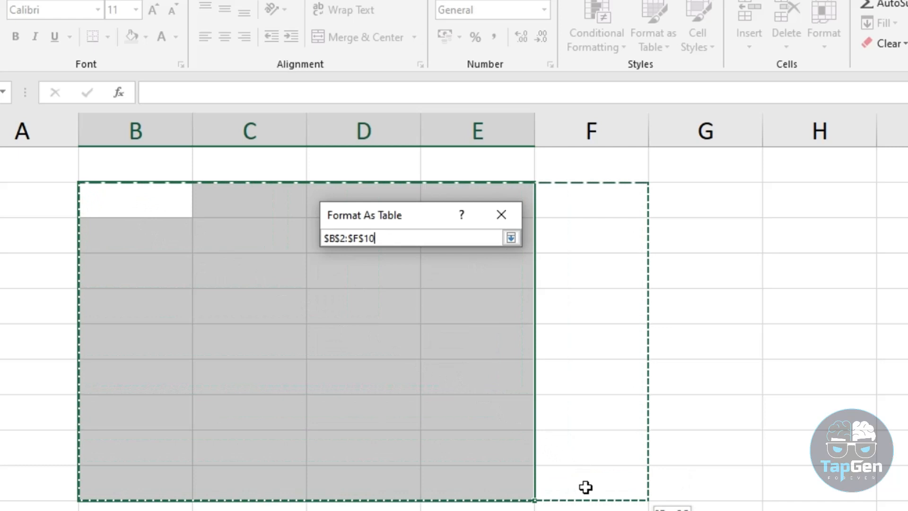
pyautogui.click(510, 237)
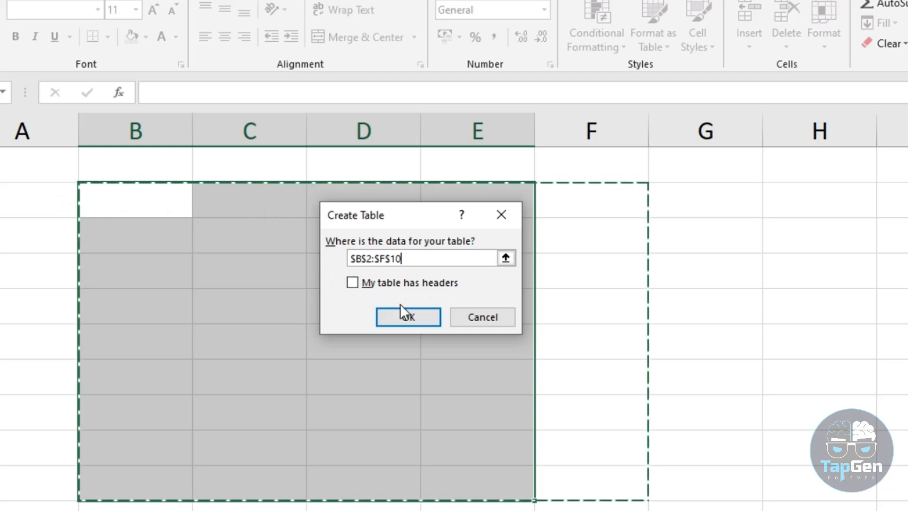
pyautogui.click(408, 317)
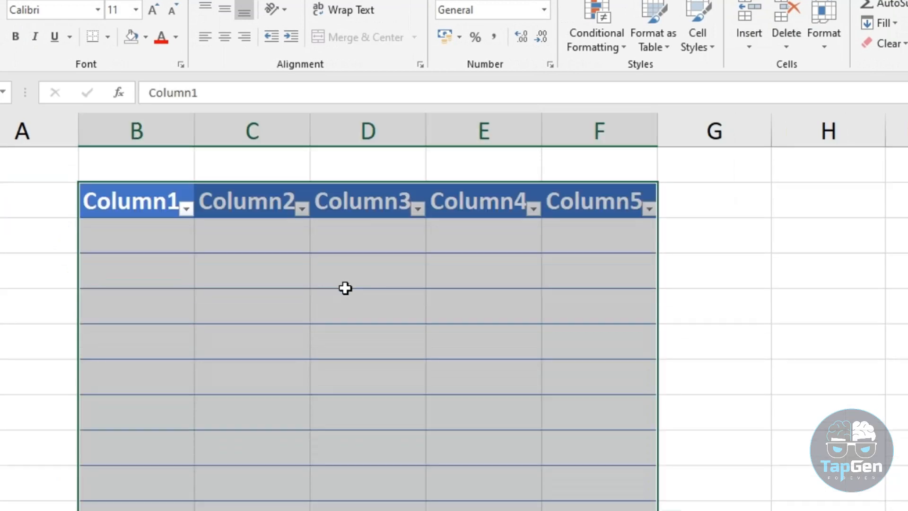
pyautogui.click(345, 285)
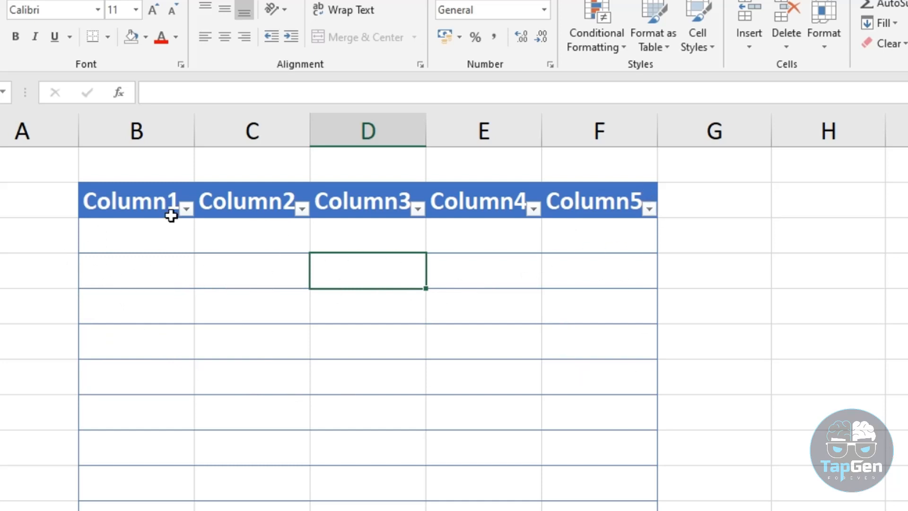
# Rename the table's first two column headers to SL and Name
pyautogui.doubleClick(144, 202)
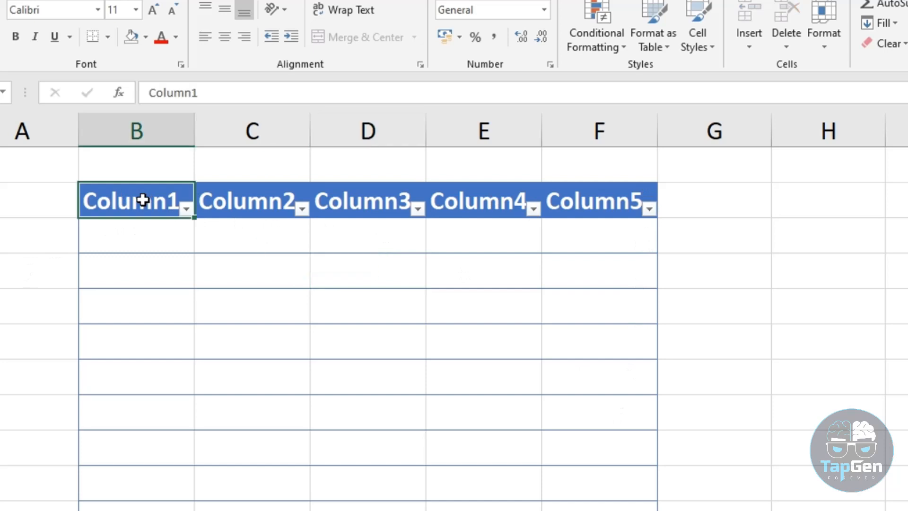
pyautogui.doubleClick(127, 198)
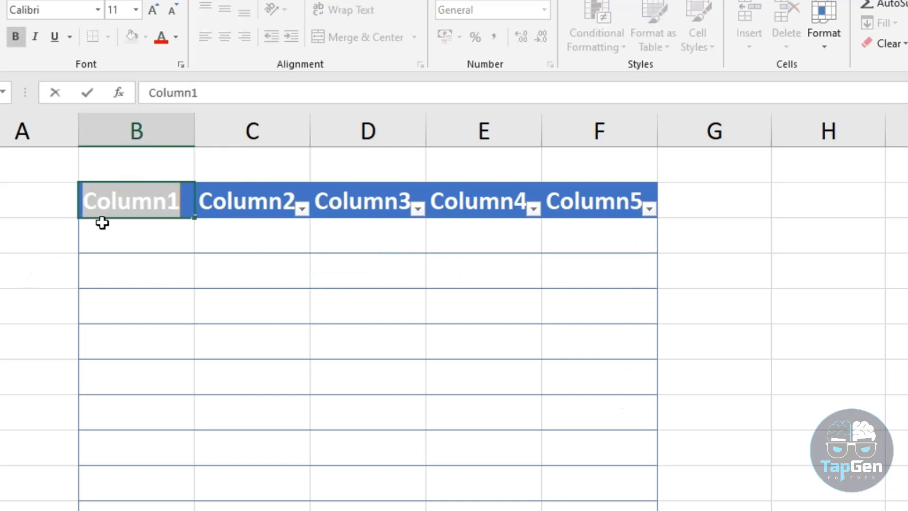
pyautogui.write('SL')
pyautogui.click(161, 230)
pyautogui.doubleClick(226, 198)
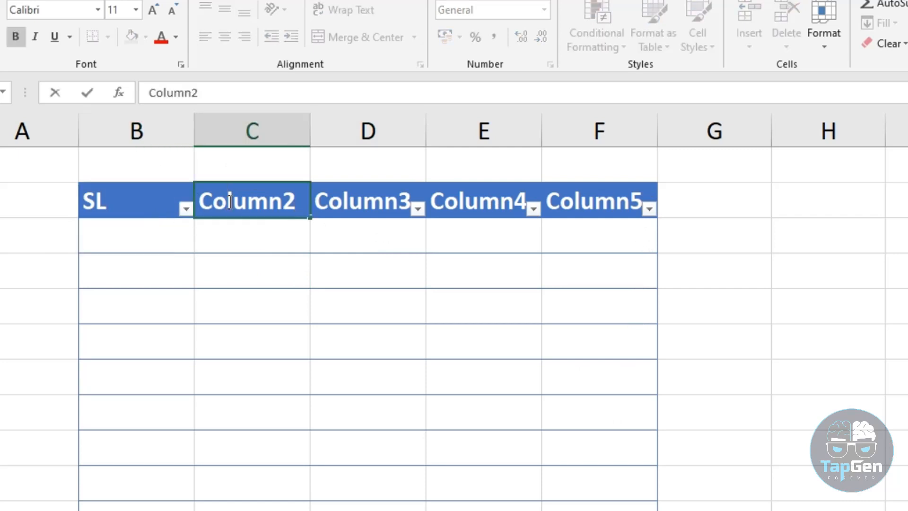
pyautogui.doubleClick(229, 211)
pyautogui.write('Name')
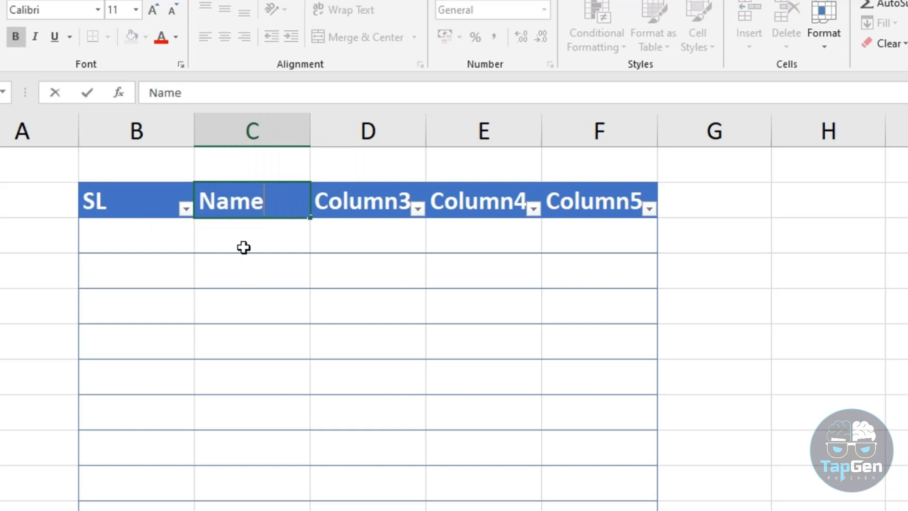
pyautogui.click(244, 326)
pyautogui.click(244, 193)
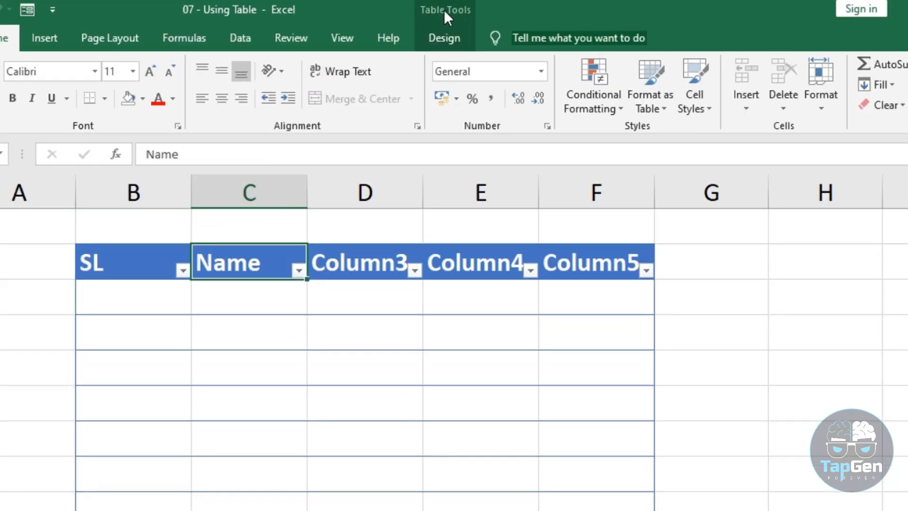
# Apply the green Light table style with full gridlines and banded rows to the table
pyautogui.click(445, 31)
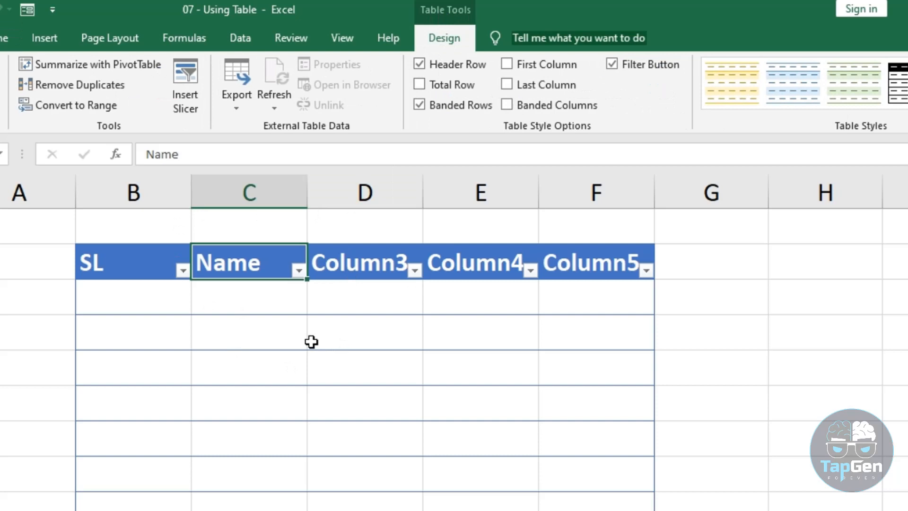
pyautogui.click(773, 310)
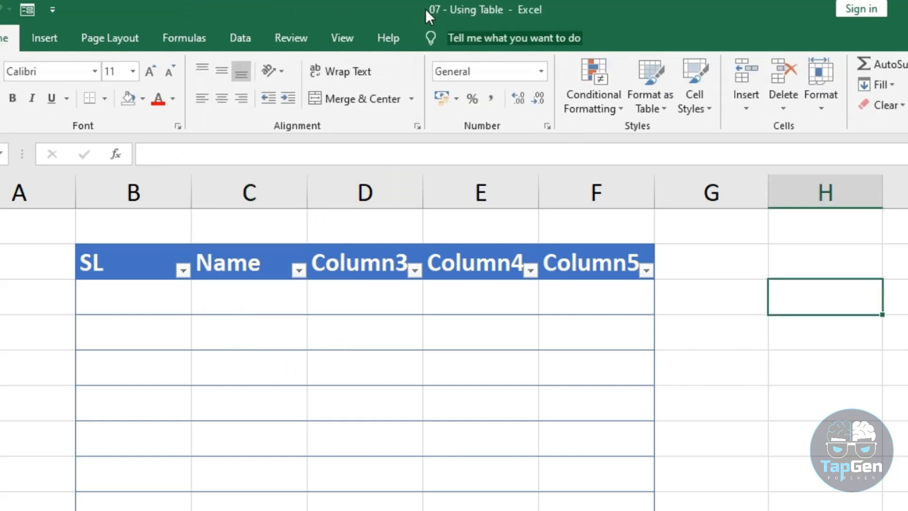
pyautogui.click(283, 295)
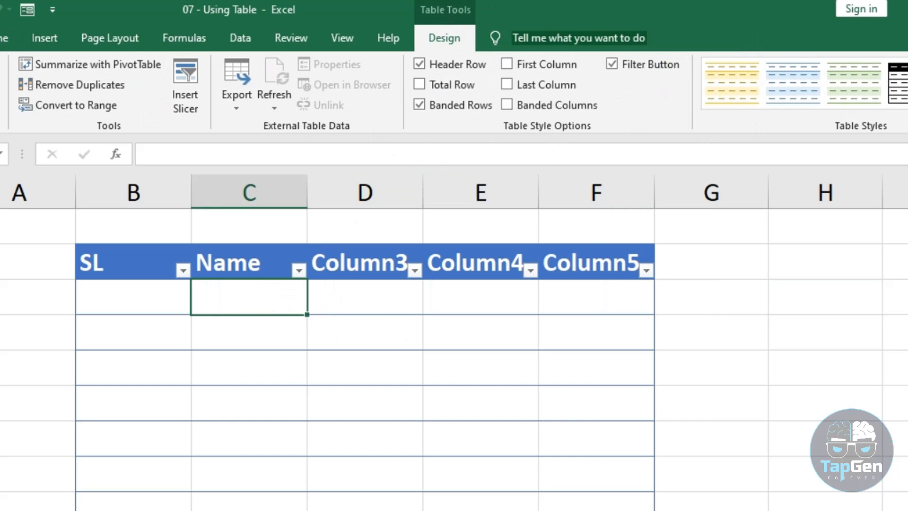
pyautogui.click(907, 103)
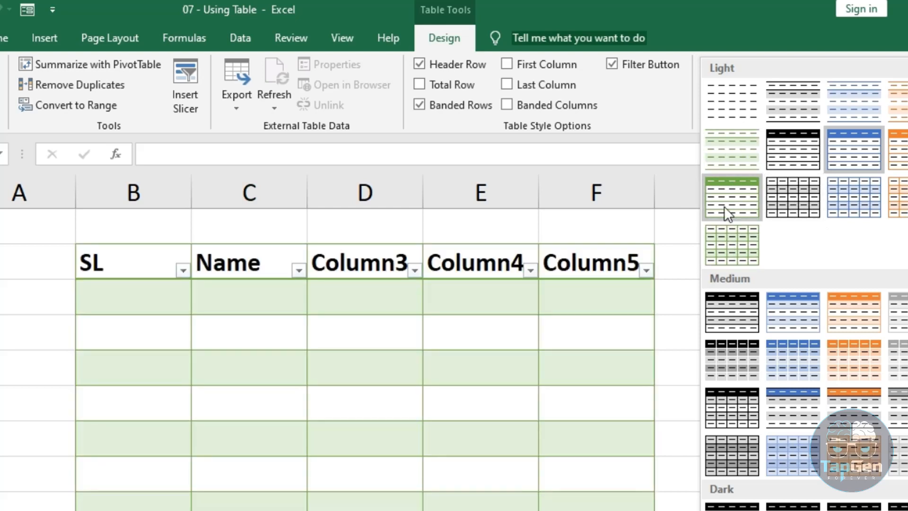
pyautogui.click(721, 235)
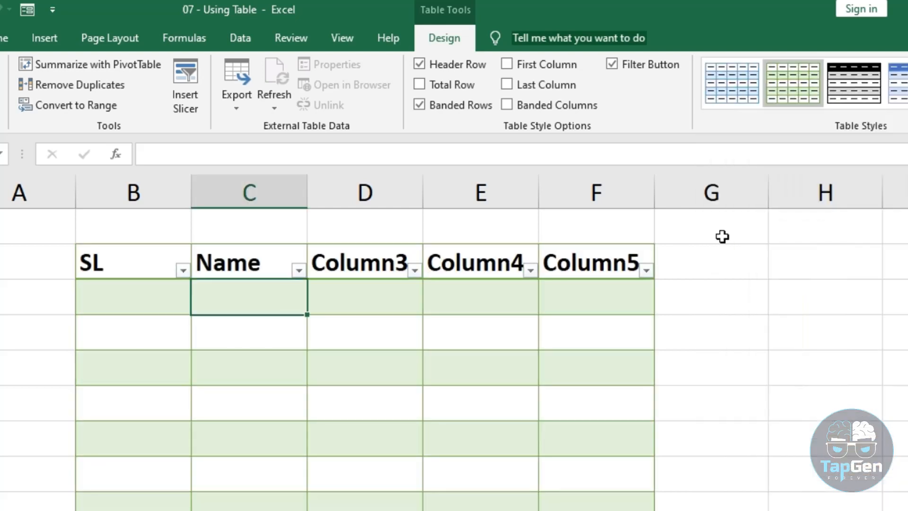
# Fill the table's header cells B2:F2 with light gray
pyautogui.moveTo(125, 264); pyautogui.dragTo(578, 260)
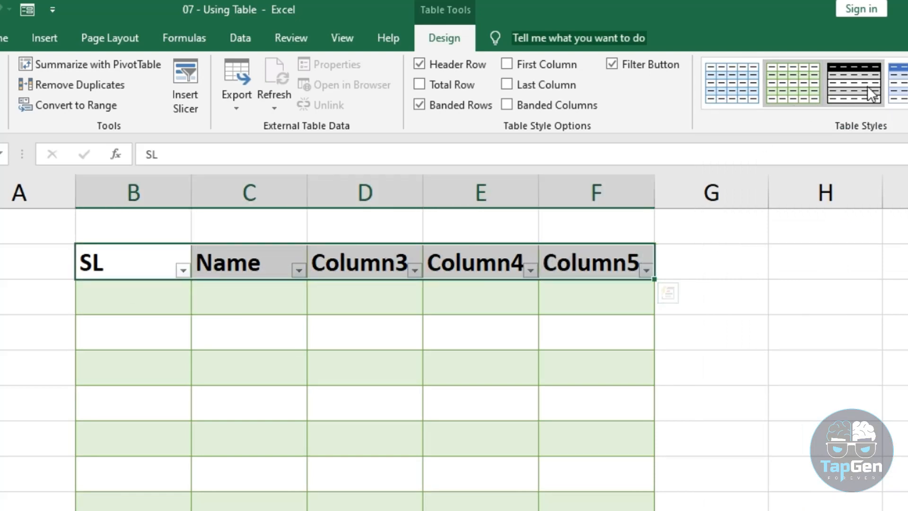
pyautogui.click(33, 39)
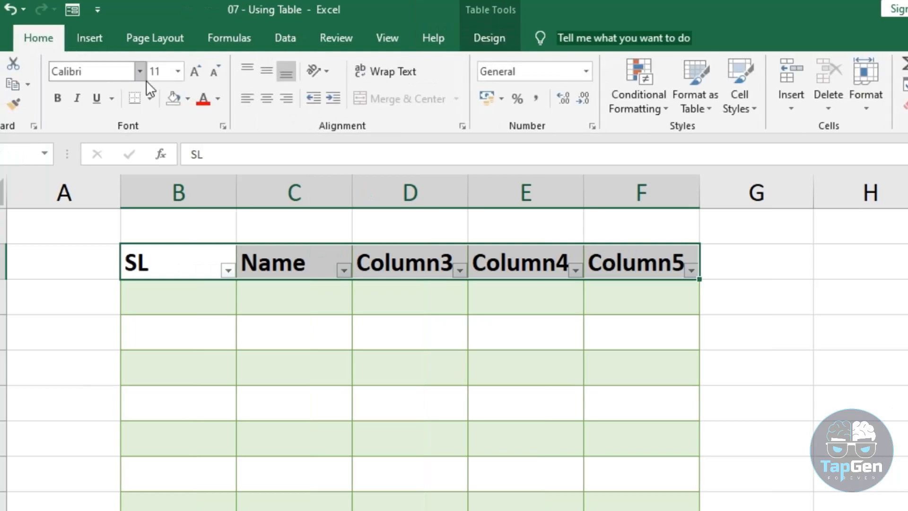
pyautogui.click(186, 103)
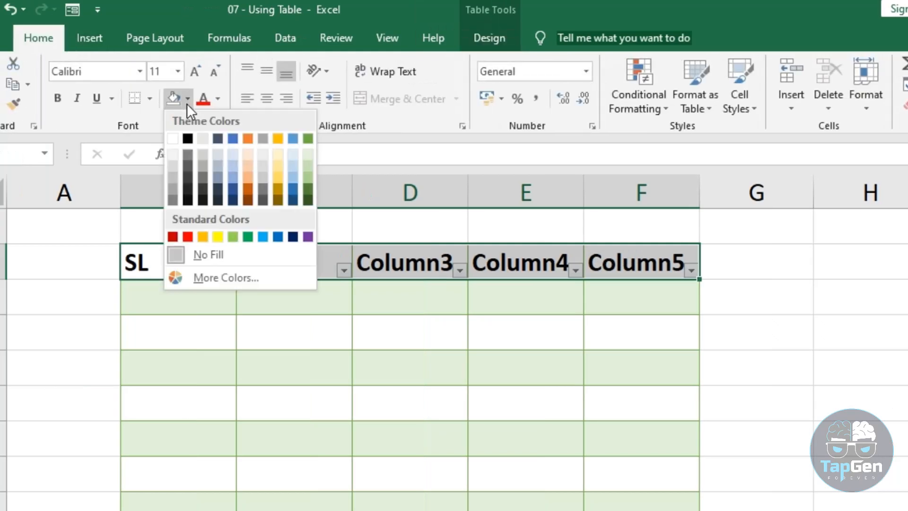
pyautogui.click(267, 168)
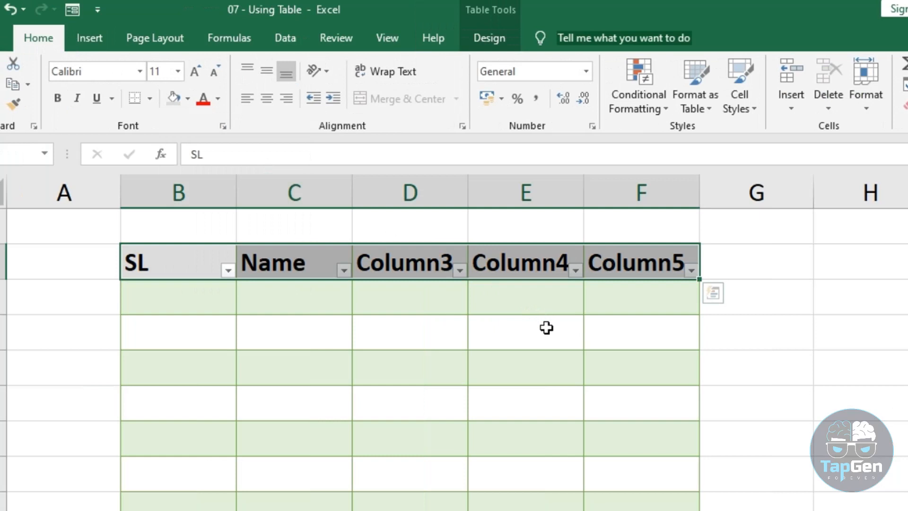
# Turn the table's header row off and on again, and do the same with its banded rows
pyautogui.click(487, 39)
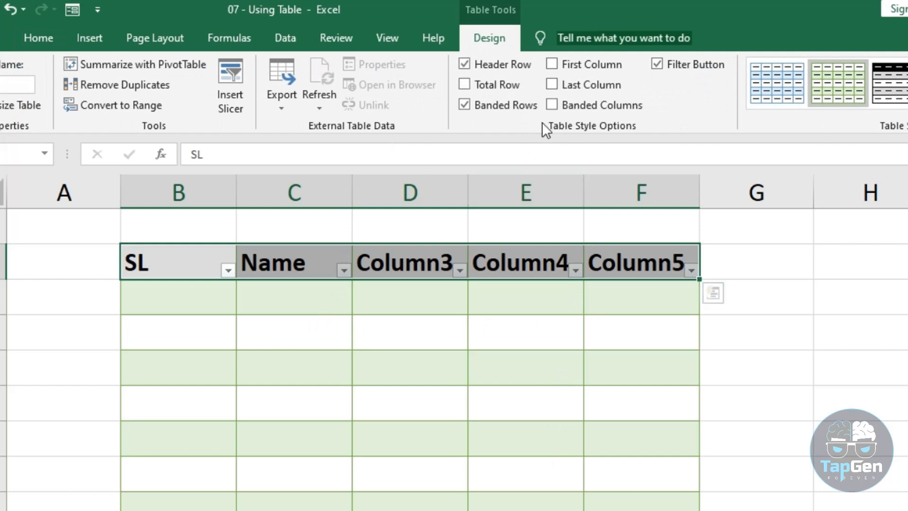
pyautogui.click(464, 64)
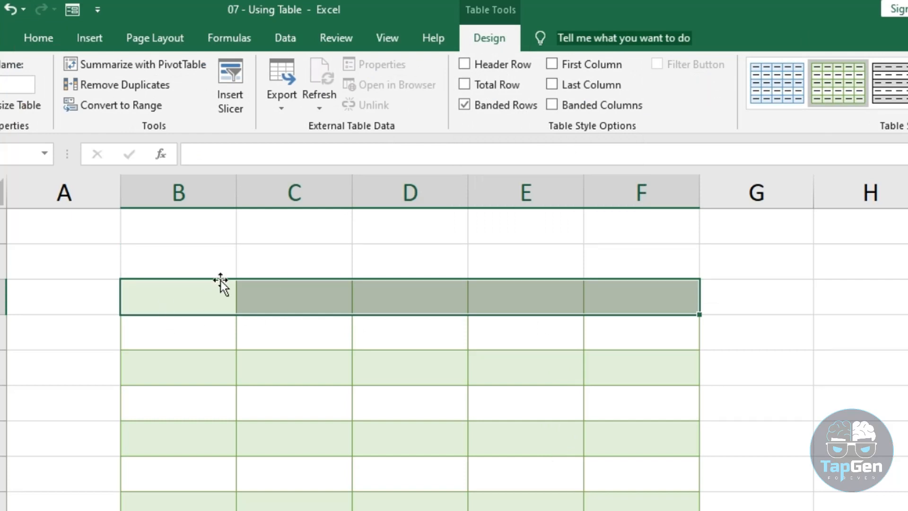
pyautogui.click(464, 65)
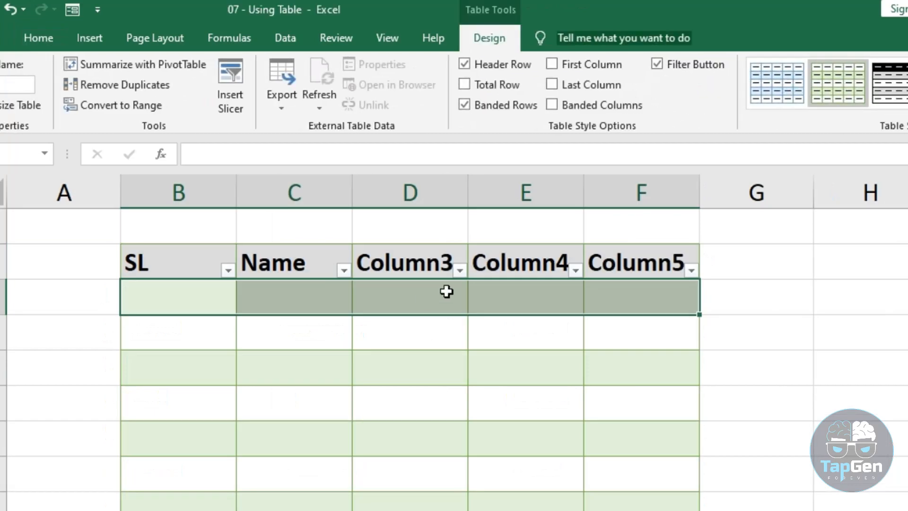
pyautogui.click(466, 104)
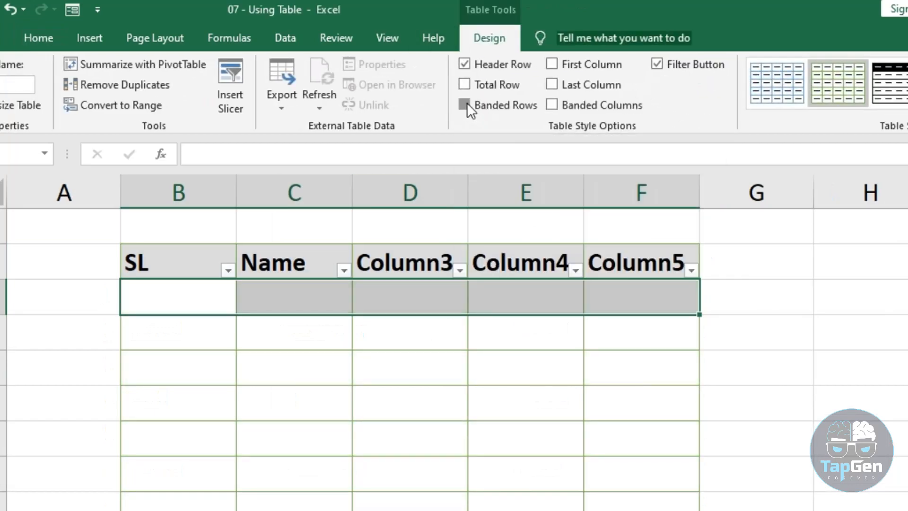
pyautogui.click(467, 104)
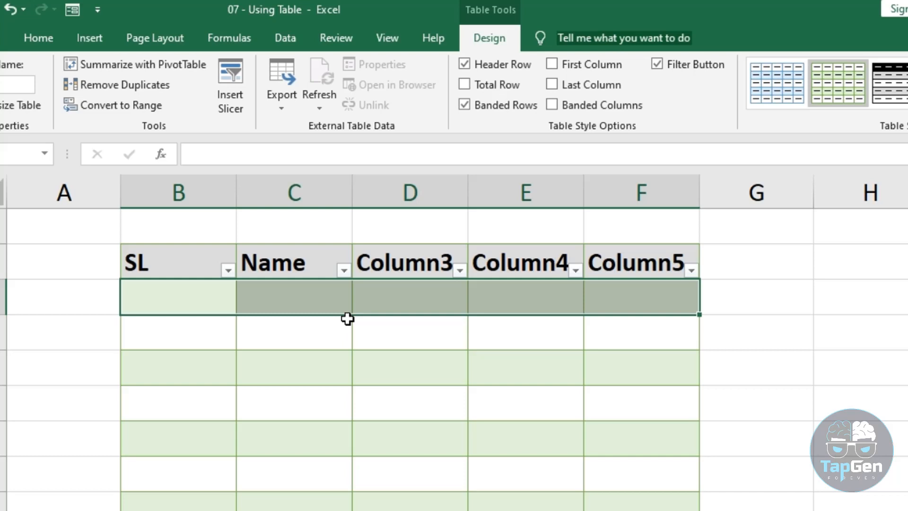
# Fill the first three cells of the table's first data row with 01, sdrsd and srf
pyautogui.click(186, 305)
pyautogui.write('01')
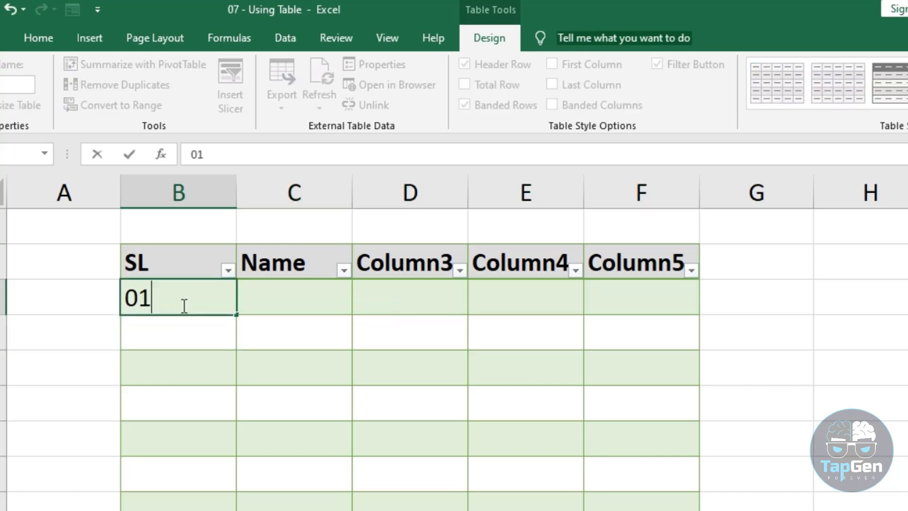
pyautogui.press('Tab')
pyautogui.write('sdrsd')
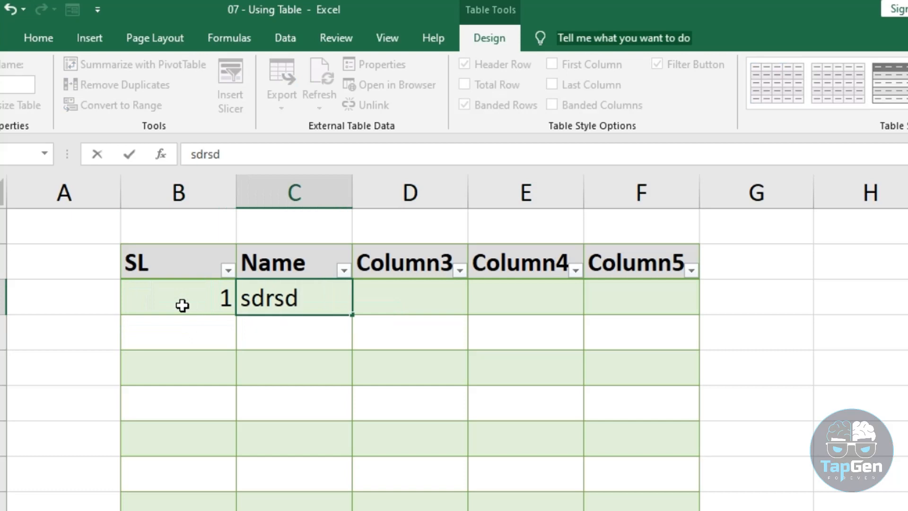
pyautogui.press('Tab')
pyautogui.write('srf')
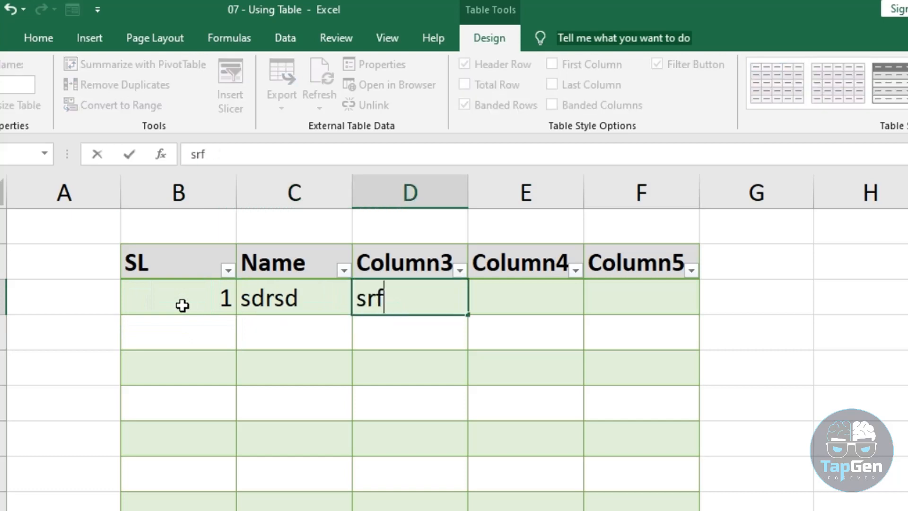
pyautogui.click(279, 381)
pyautogui.click(119, 242)
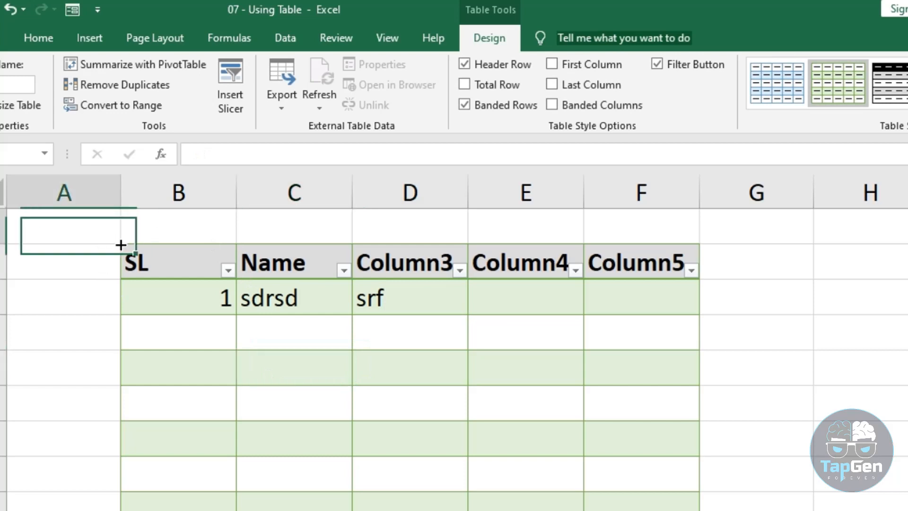
pyautogui.moveTo(208, 264); pyautogui.dragTo(642, 423)
pyautogui.click(861, 371)
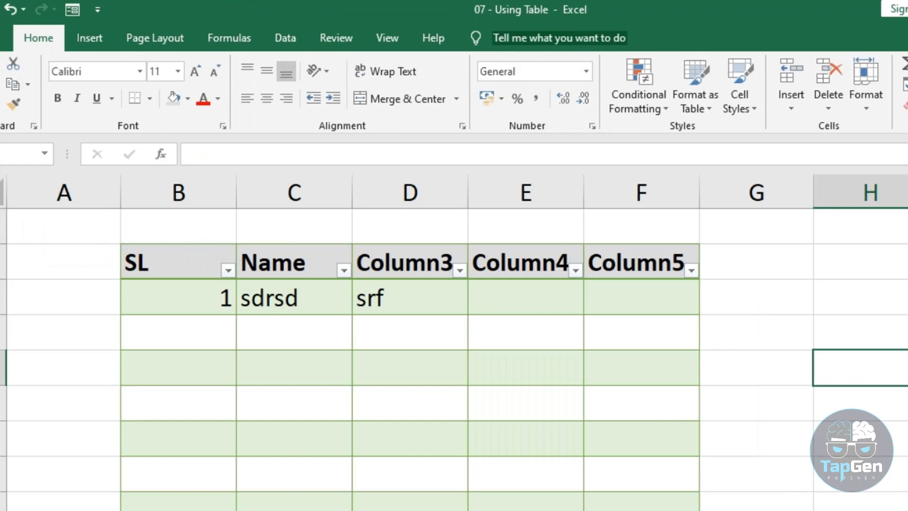
pyautogui.click(83, 40)
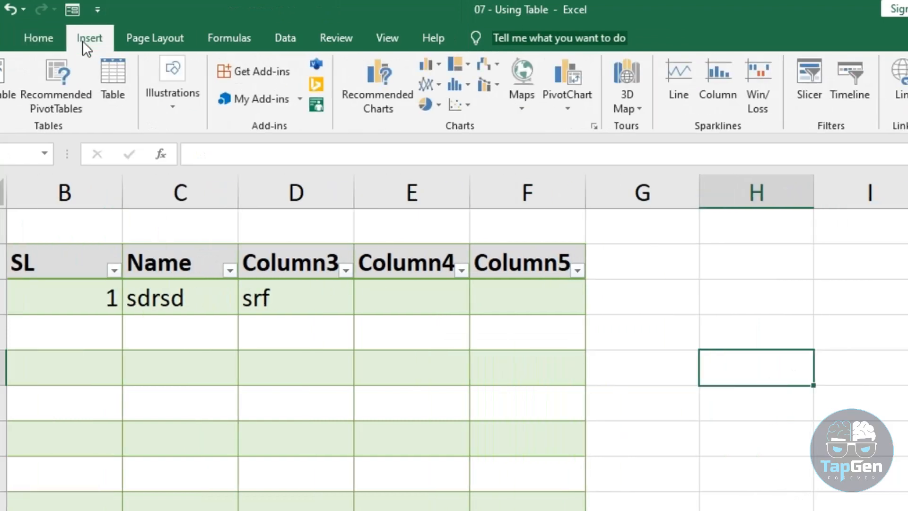
pyautogui.click(112, 78)
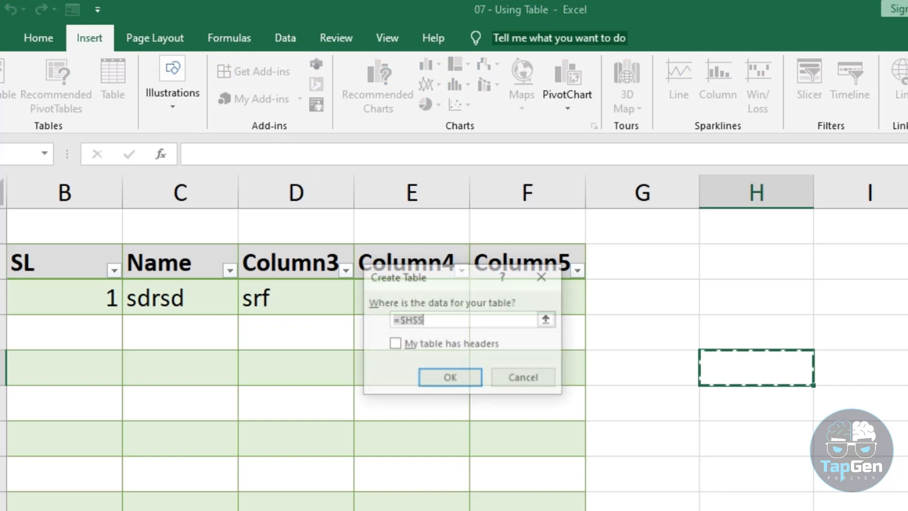
pyautogui.click(525, 378)
# Insert a second table over the blank range G3:I8 beside the first one, without marking existing headers
pyautogui.moveTo(658, 296); pyautogui.dragTo(857, 473)
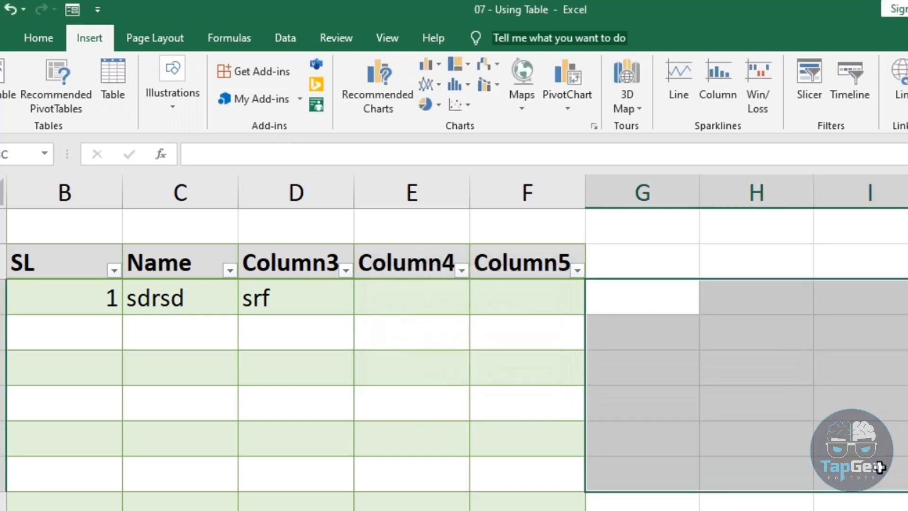
pyautogui.click(110, 67)
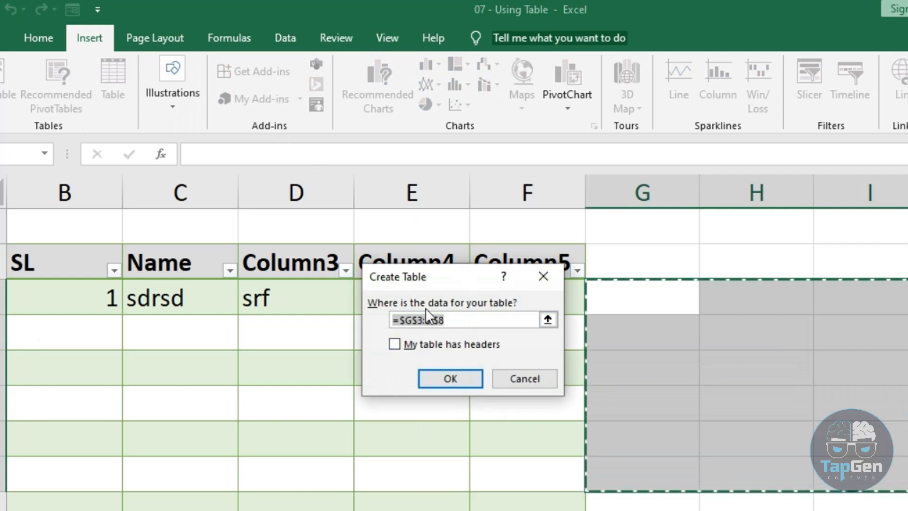
pyautogui.click(462, 378)
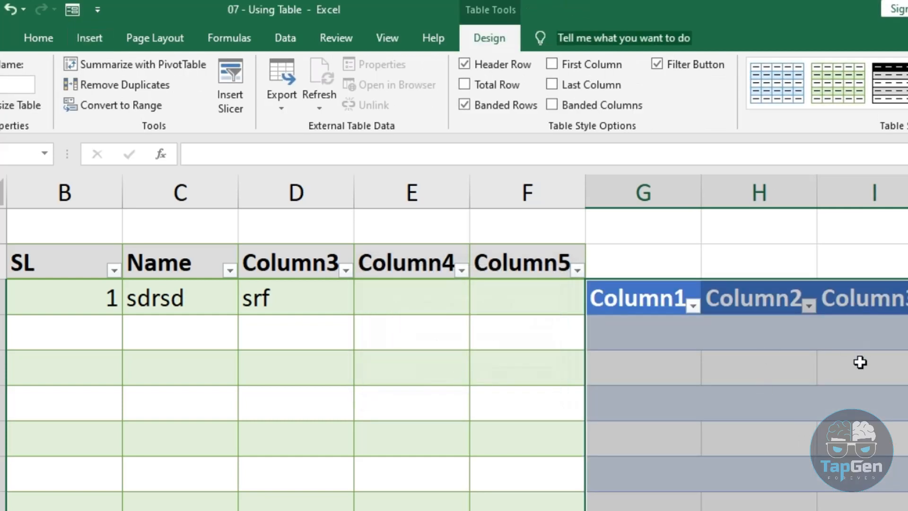
# Delete the blank second table beside the green one
pyautogui.click(48, 34)
pyautogui.click(696, 109)
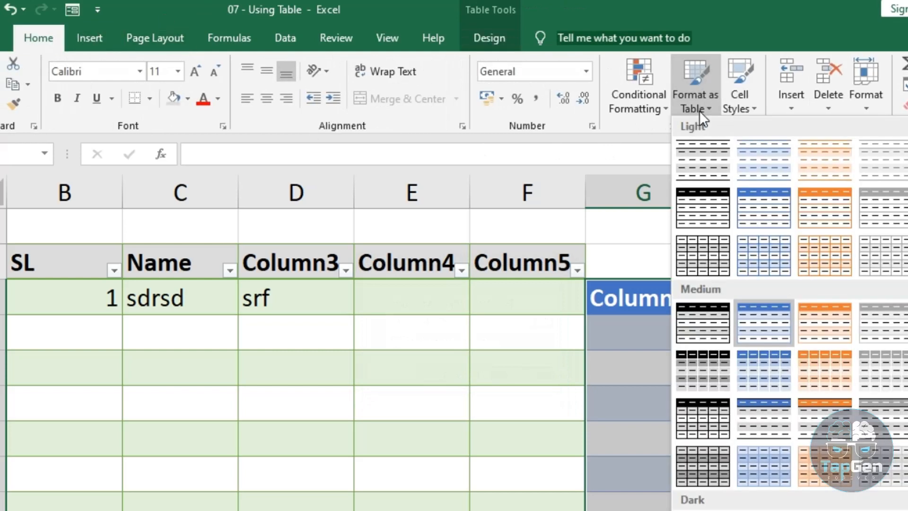
pyautogui.click(625, 318)
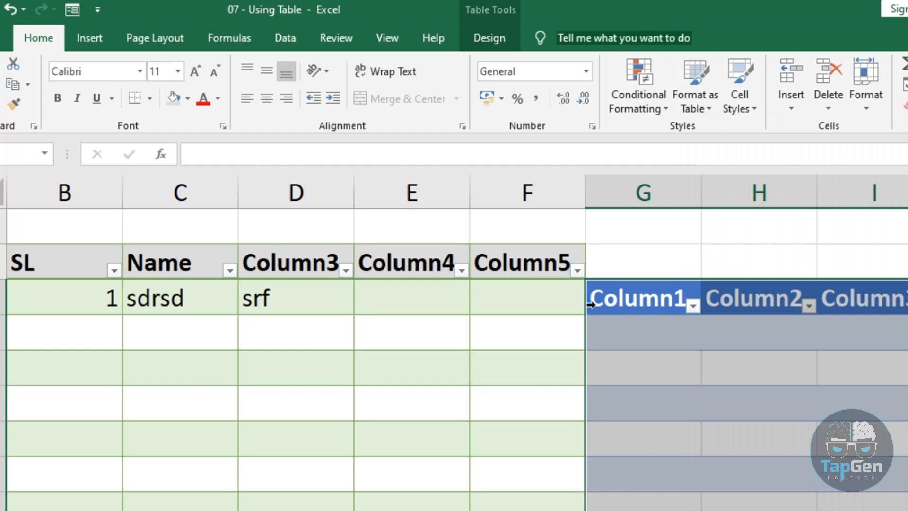
pyautogui.press('Delete')
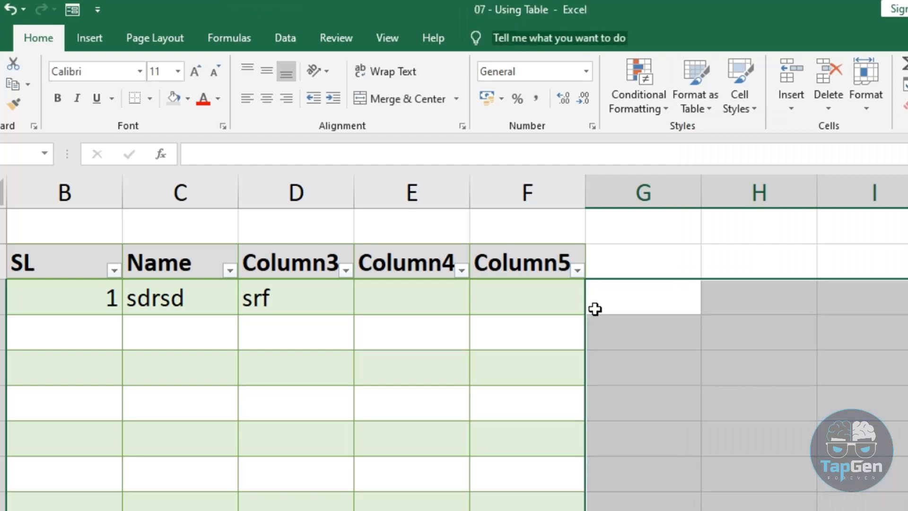
# On the employee data sheet, format A2:E10 as a table with headers, using the orange Light style with a solid header row
pyautogui.hscroll(-1, 453, 340)
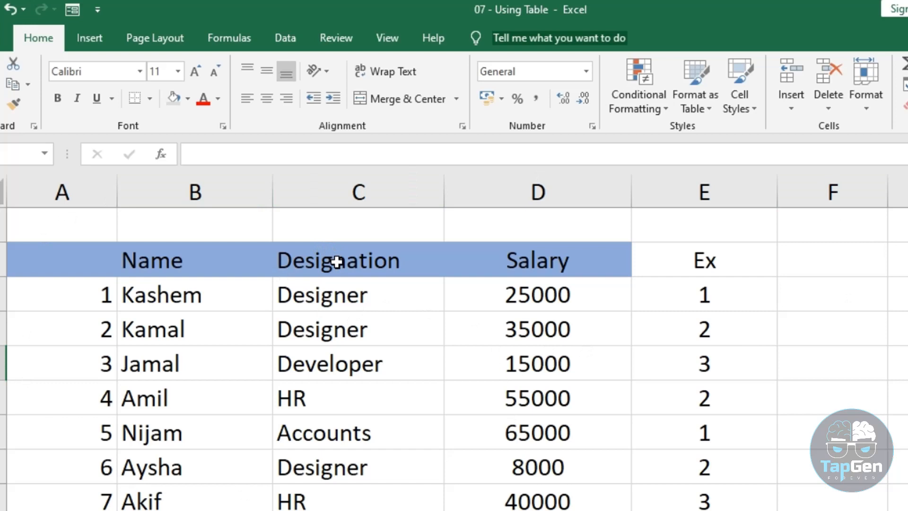
pyautogui.moveTo(102, 260); pyautogui.dragTo(679, 504)
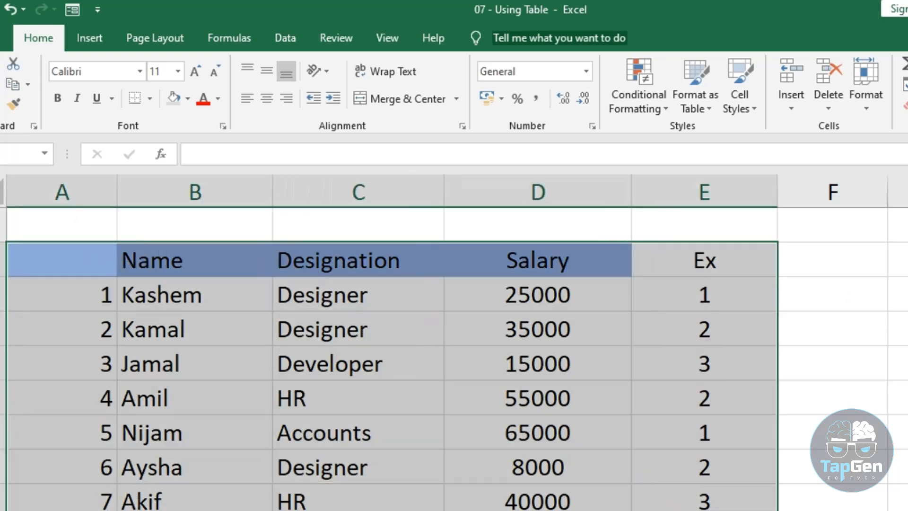
pyautogui.click(700, 94)
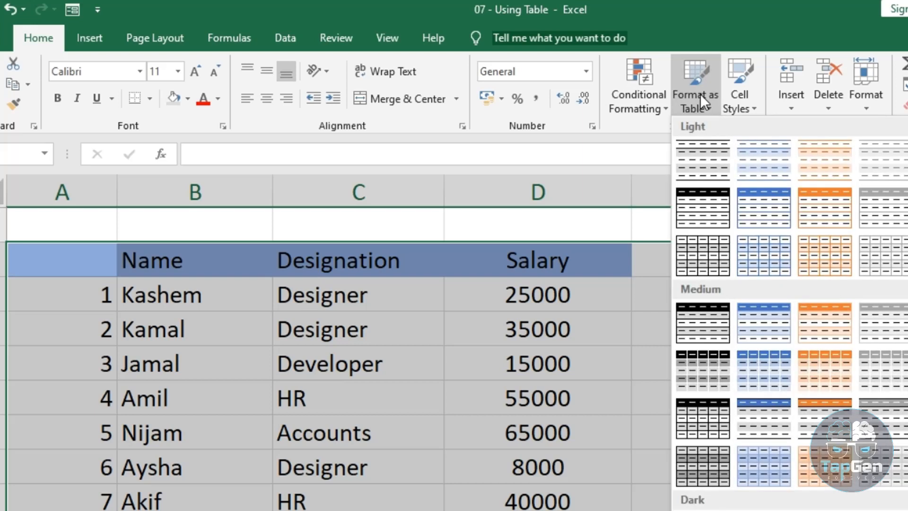
pyautogui.click(811, 212)
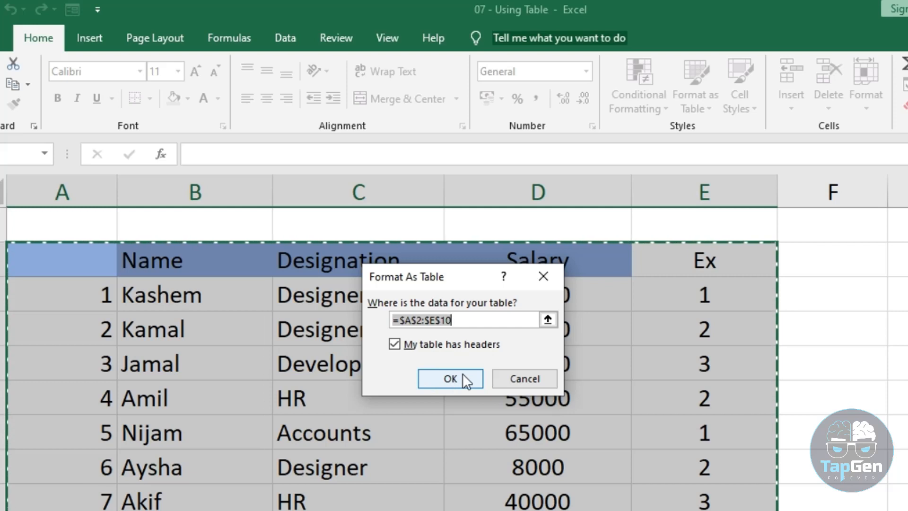
pyautogui.click(448, 378)
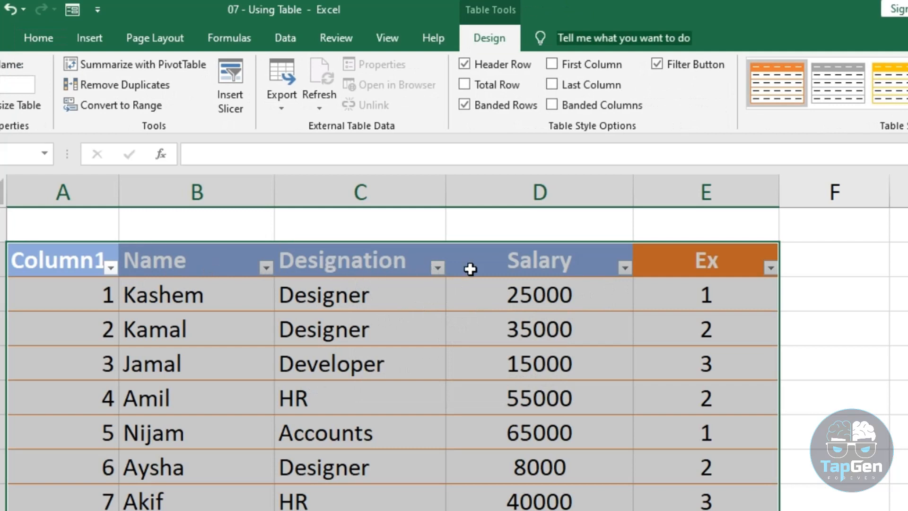
# Rename the employee table's first column header to SL
pyautogui.click(86, 299)
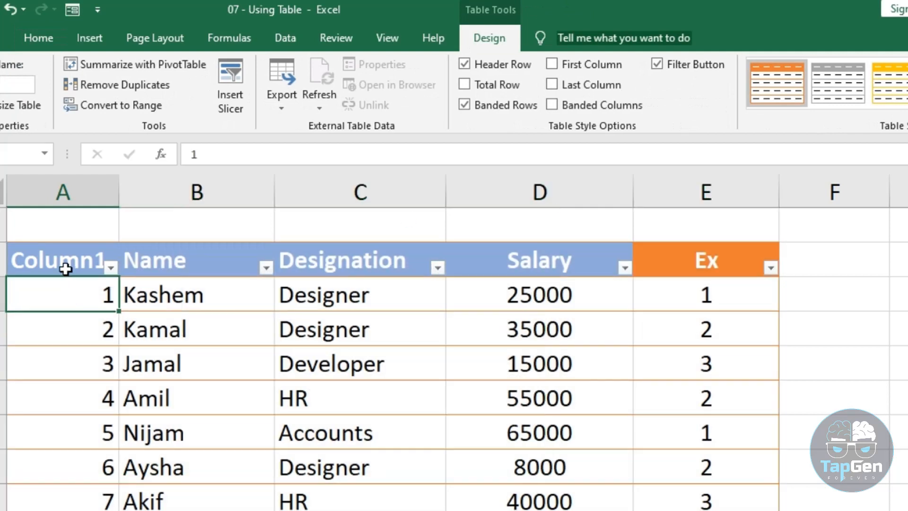
pyautogui.click(64, 263)
pyautogui.doubleClick(65, 264)
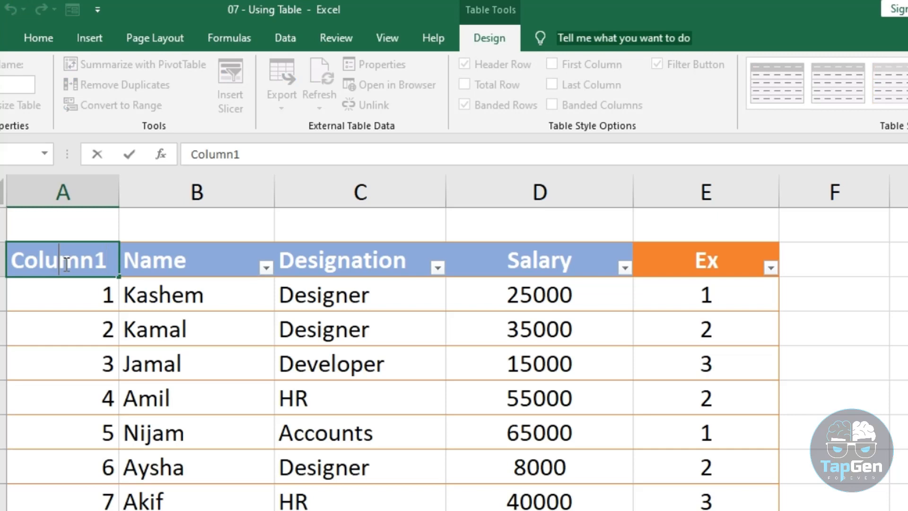
pyautogui.doubleClick(67, 264)
pyautogui.write('SL')
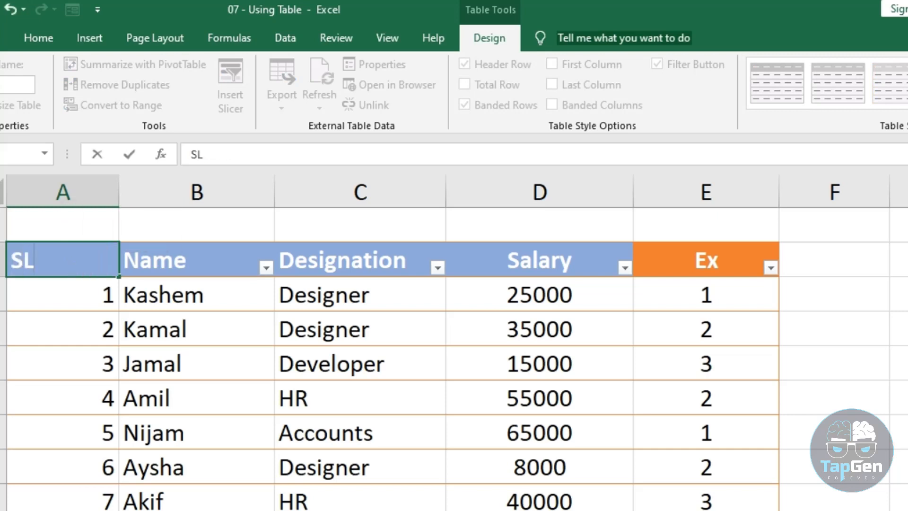
pyautogui.click(241, 501)
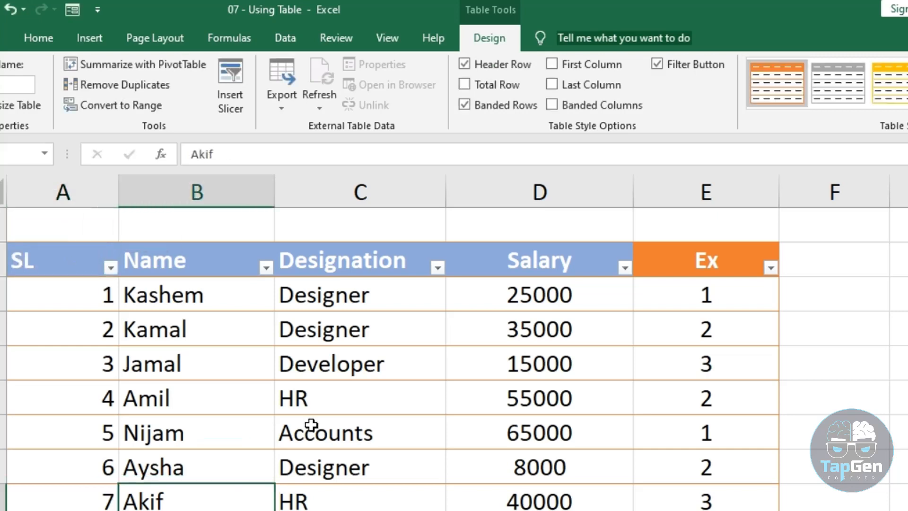
# Examine the sort and filter options of the employee table's Designation and Salary columns
pyautogui.click(322, 347)
pyautogui.click(360, 297)
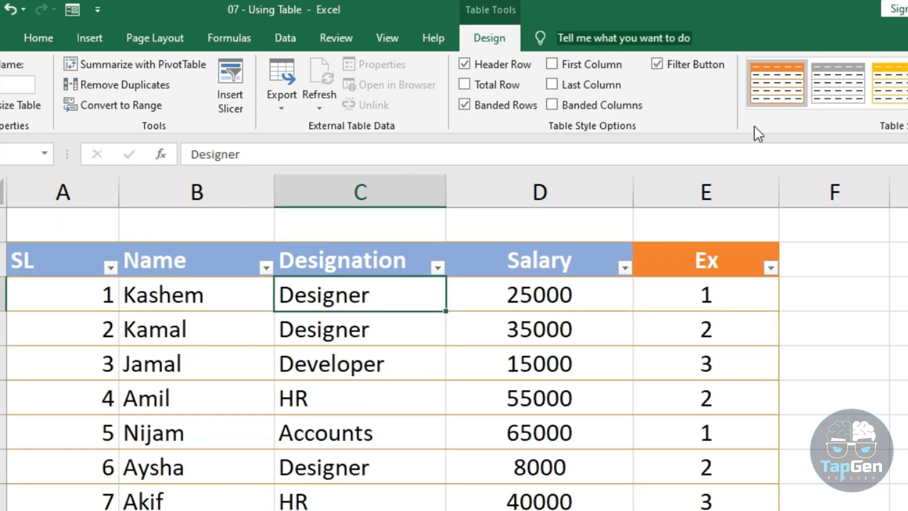
pyautogui.click(430, 373)
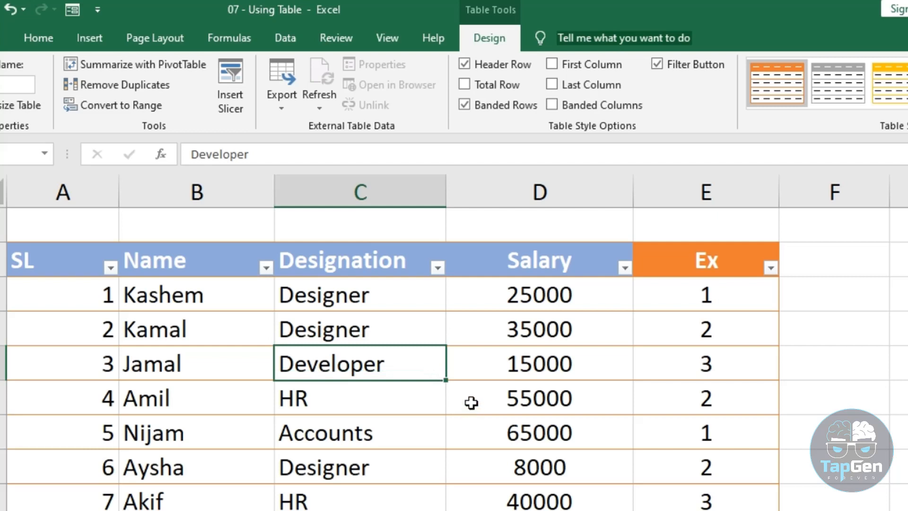
pyautogui.click(436, 267)
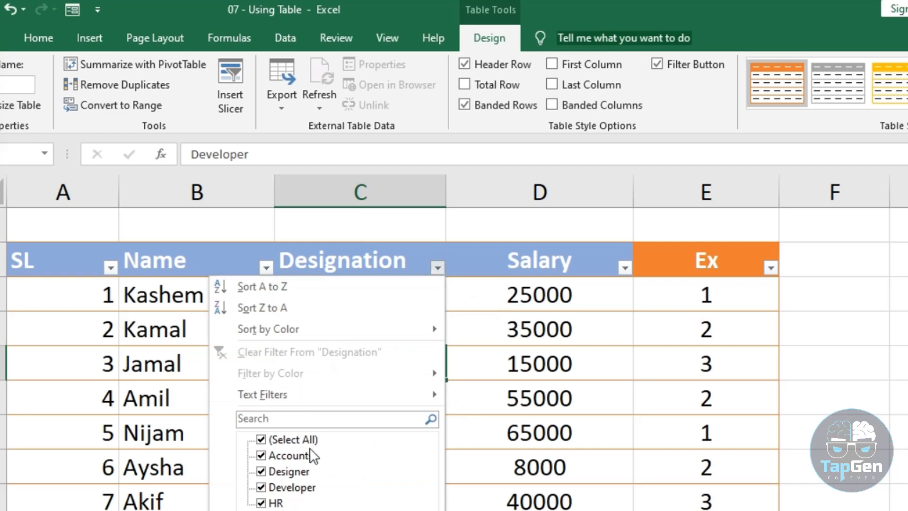
pyautogui.click(498, 375)
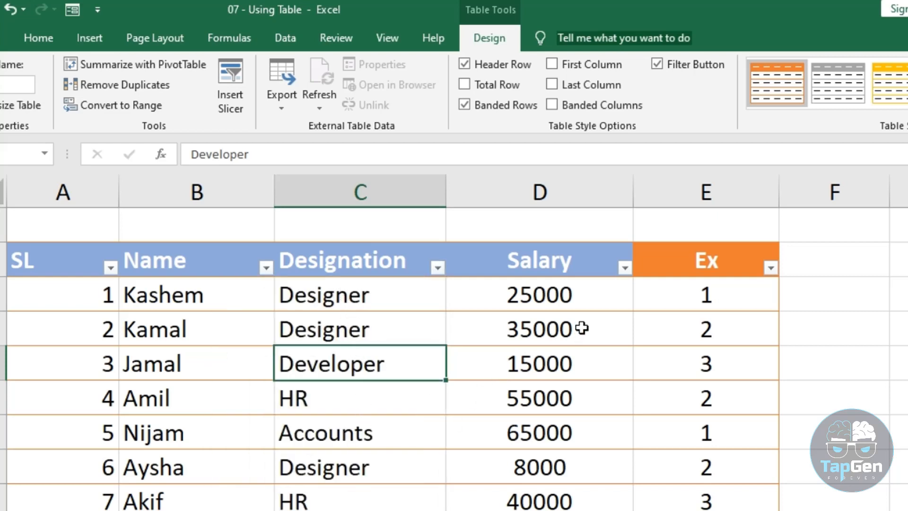
pyautogui.click(625, 268)
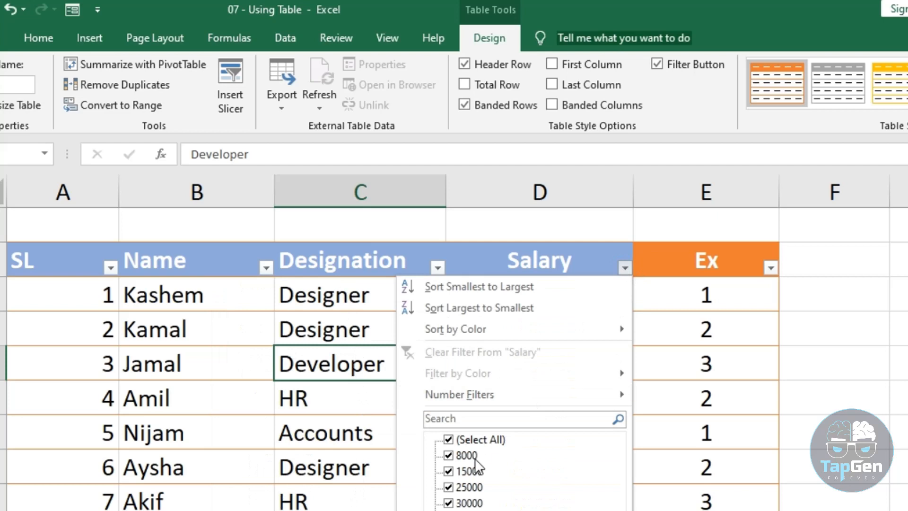
pyautogui.click(684, 360)
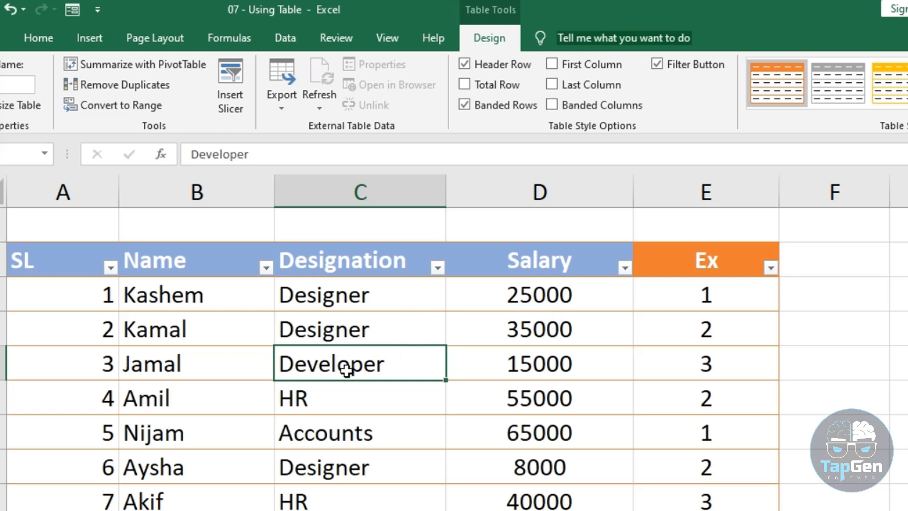
# Filter the Designation column to show only Designer rows
pyautogui.click(438, 268)
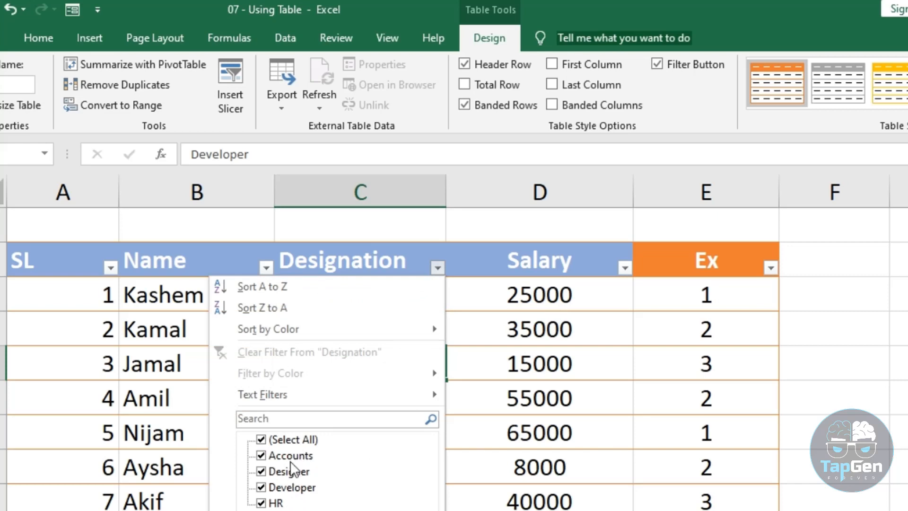
pyautogui.click(265, 439)
pyautogui.click(265, 471)
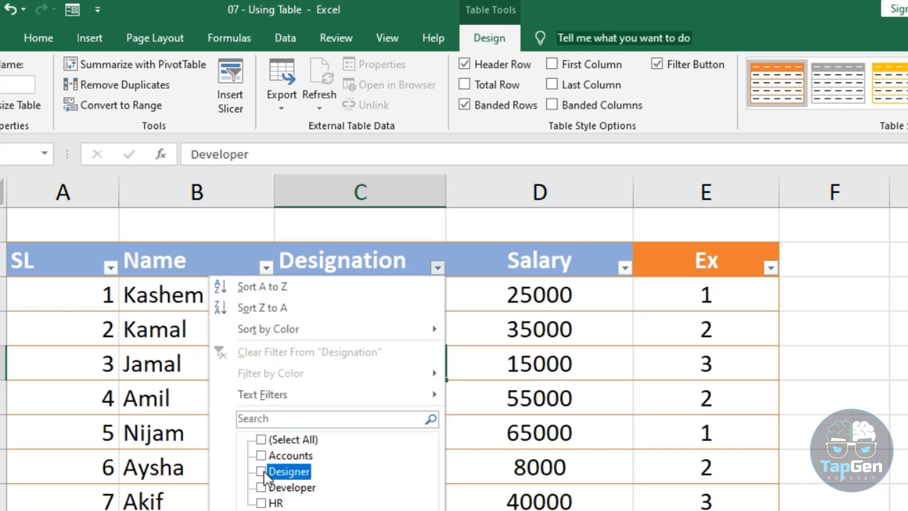
pyautogui.press('Return')
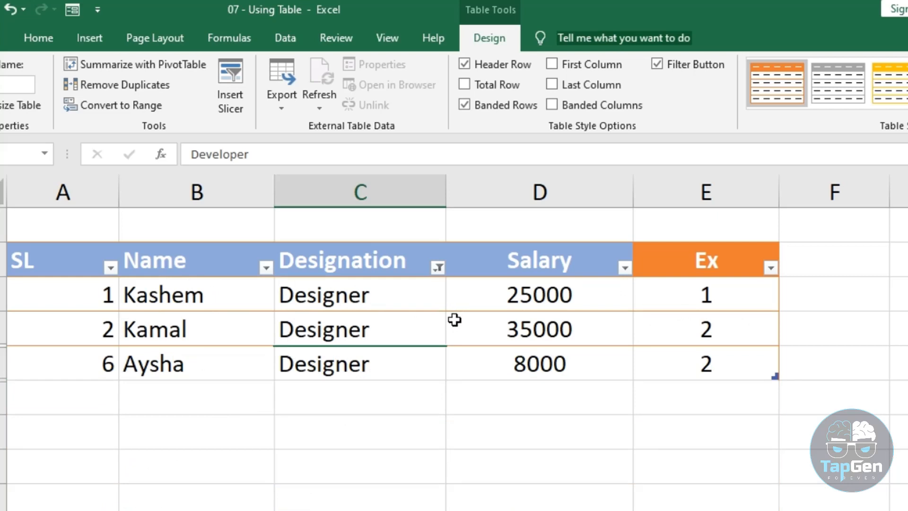
# Add Developer to the Designation column's filter alongside Designer
pyautogui.click(438, 267)
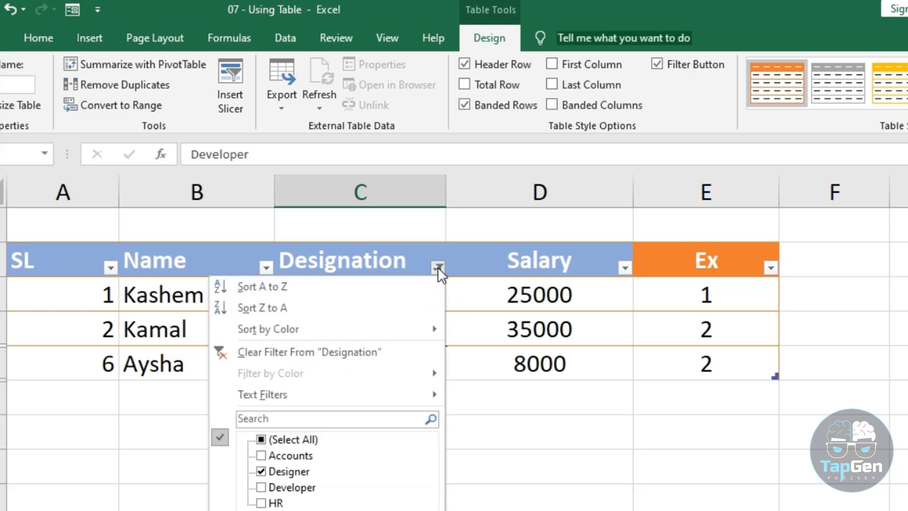
pyautogui.click(261, 487)
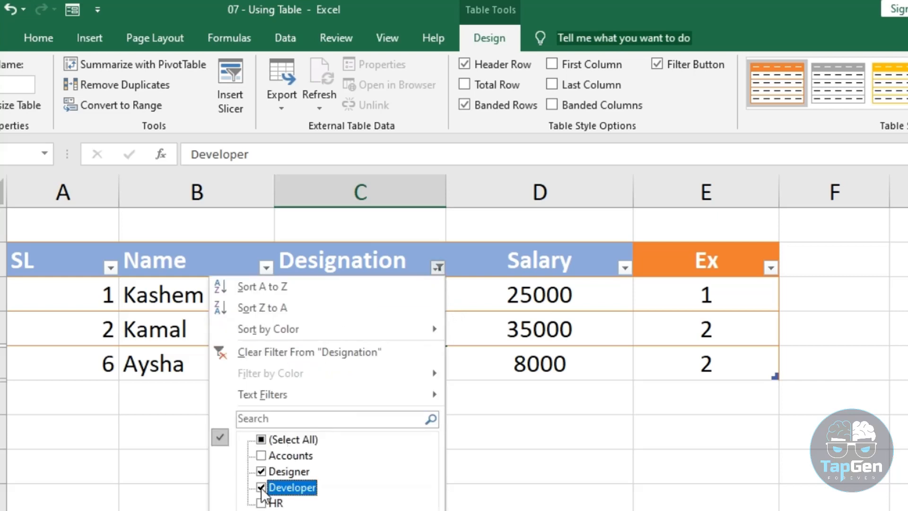
pyautogui.press('Return')
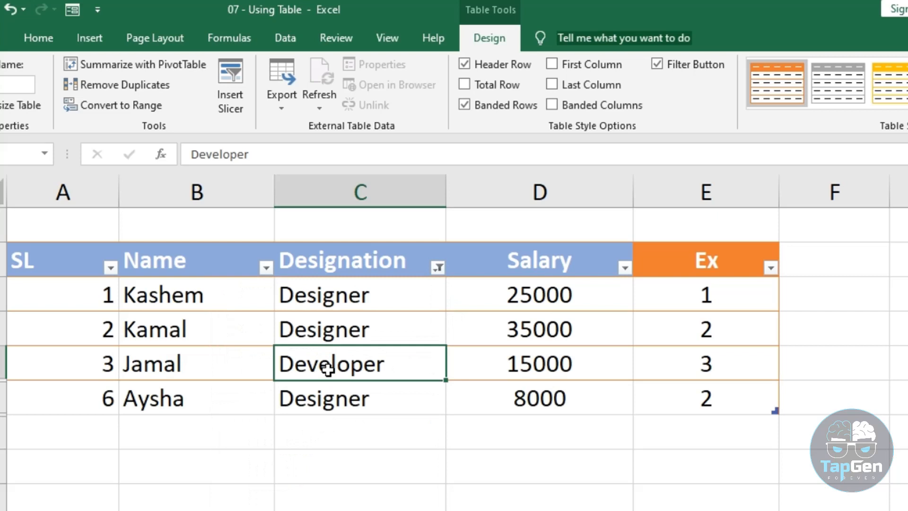
# Show all rows again by selecting every designation in the Designation column's filter
pyautogui.click(438, 268)
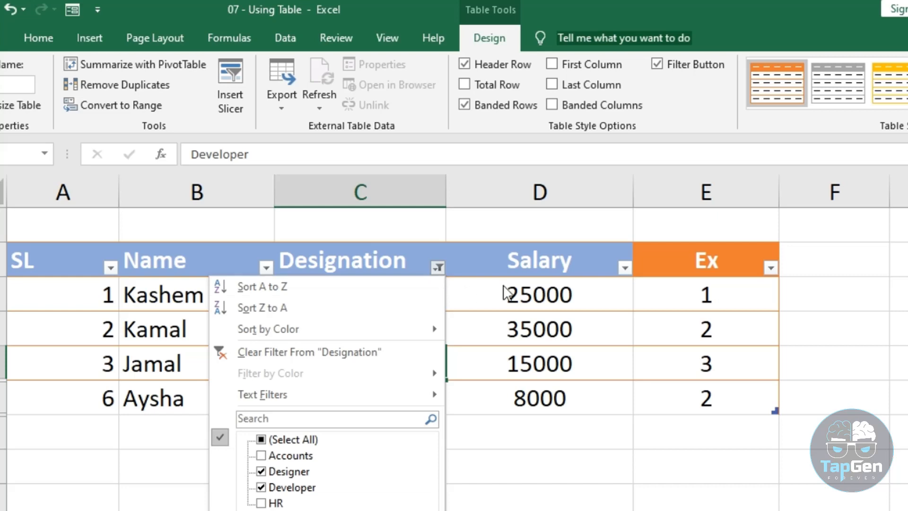
pyautogui.click(267, 438)
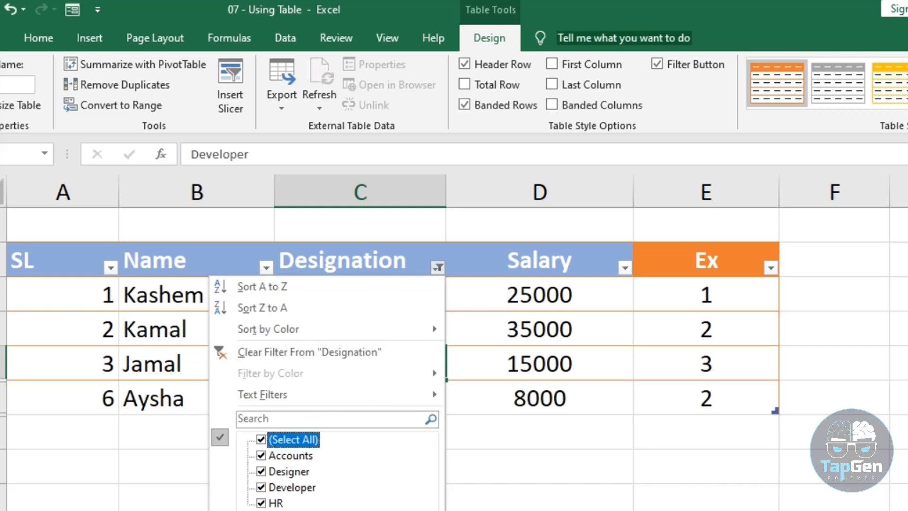
pyautogui.click(371, 510)
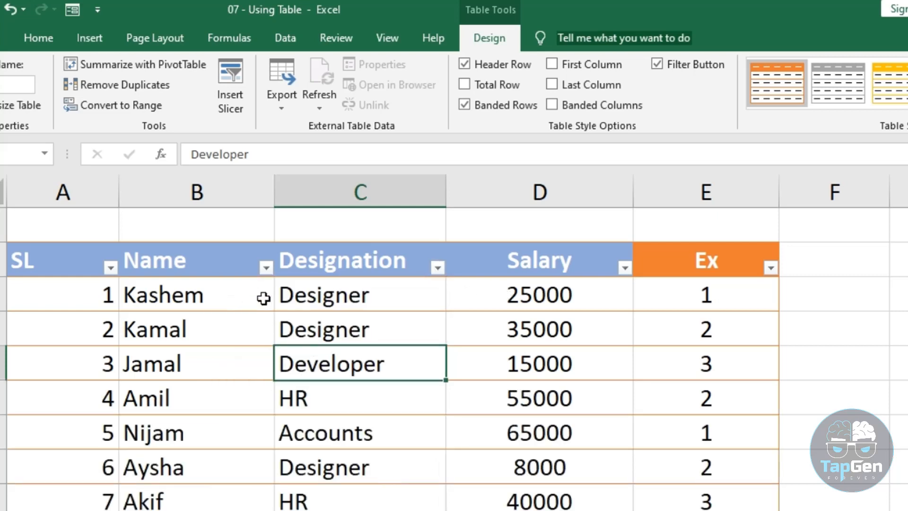
# Examine the sort and filter options of the employee table's Name column
pyautogui.click(267, 268)
pyautogui.click(267, 268)
pyautogui.click(266, 268)
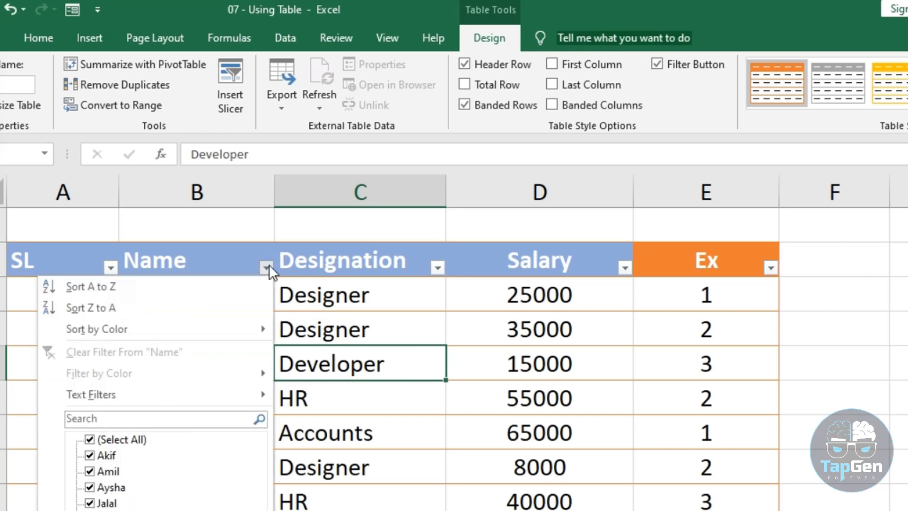
pyautogui.click(403, 341)
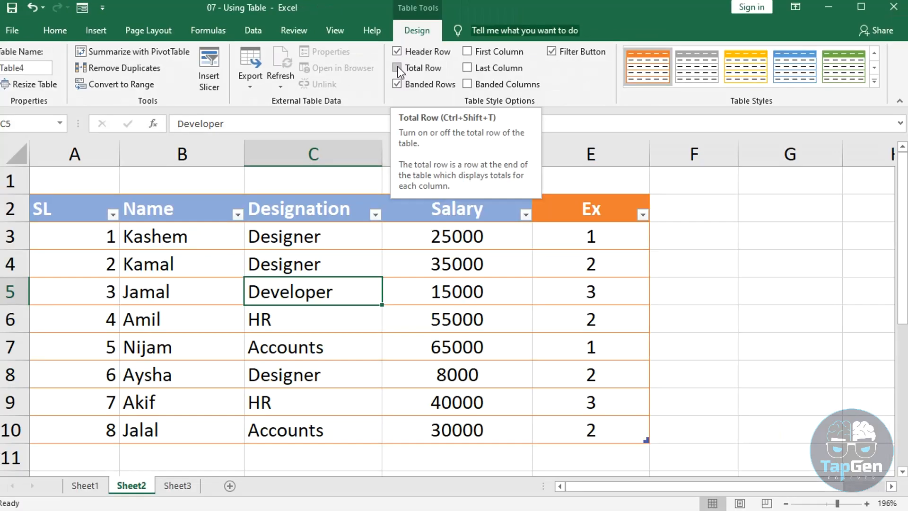
# Add a total row to the end of the employee table
pyautogui.click(312, 510)
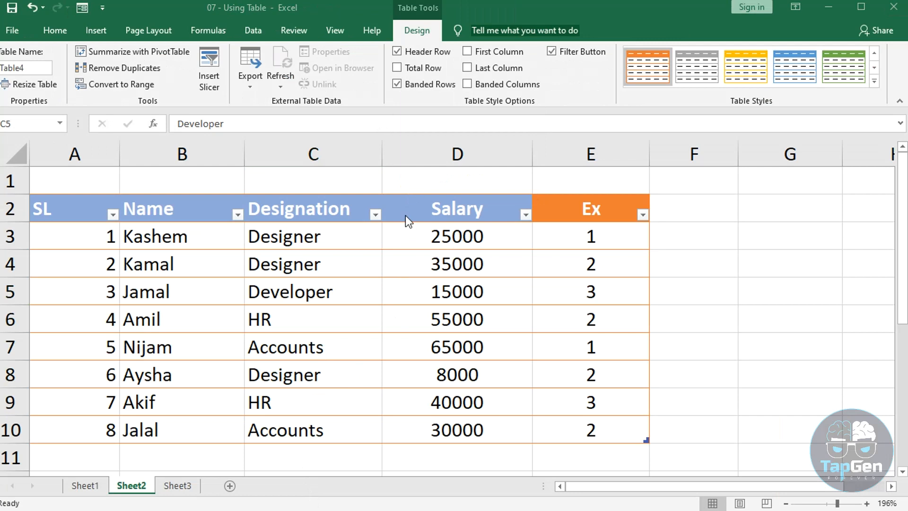
pyautogui.click(407, 70)
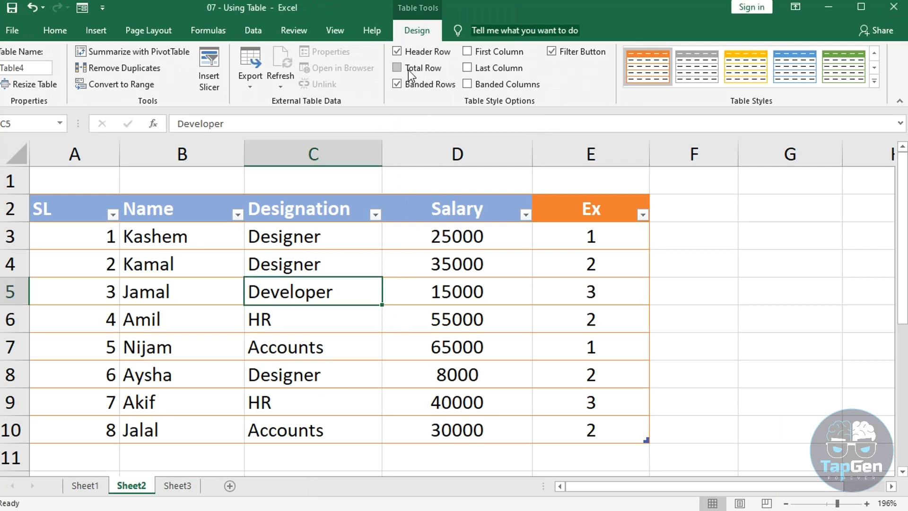
pyautogui.scroll(-2, 521, 347)
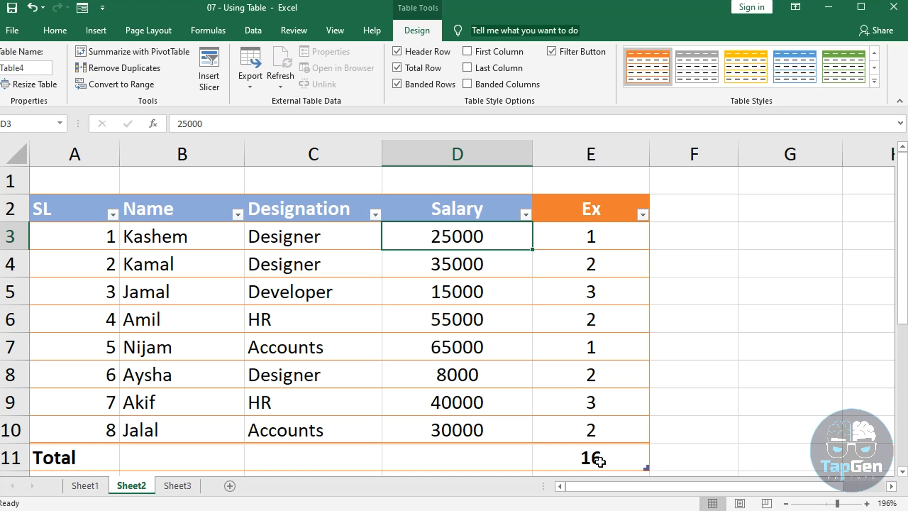
# Set the Salary column's cell in the total row to the Sum function
pyautogui.click(487, 457)
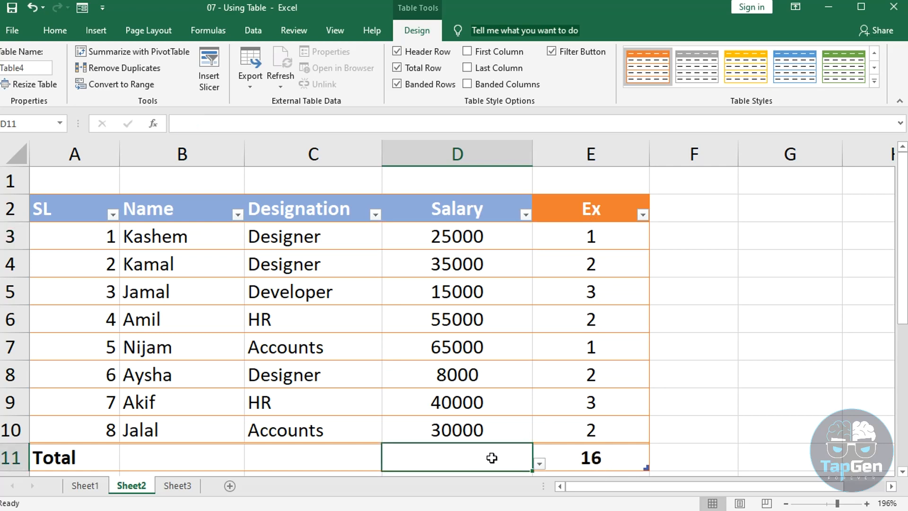
pyautogui.scroll(-1, 581, 373)
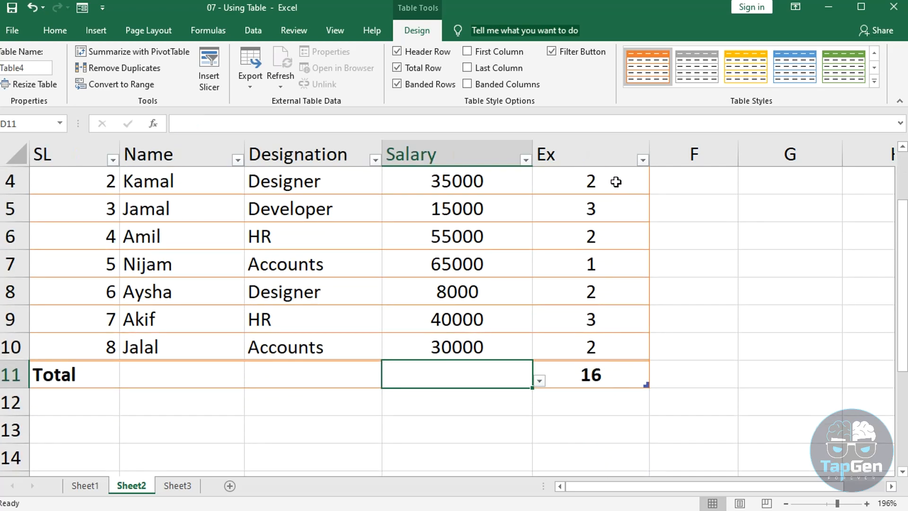
pyautogui.click(539, 381)
pyautogui.click(539, 380)
pyautogui.scroll(-2, 531, 378)
pyautogui.click(539, 215)
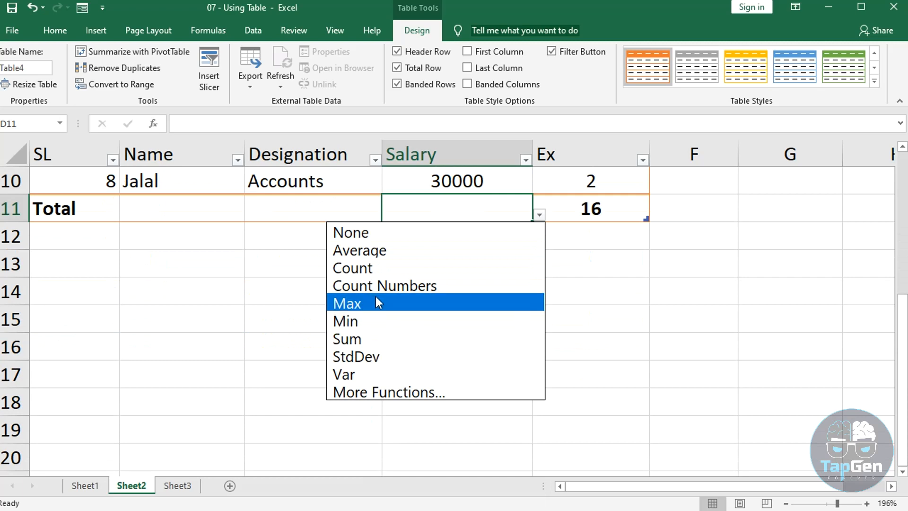
pyautogui.click(372, 339)
pyautogui.scroll(2, 359, 350)
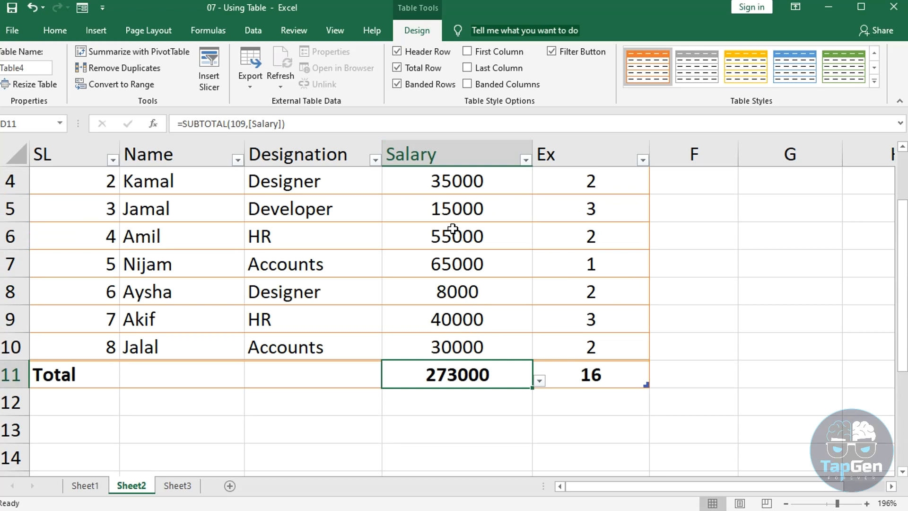
# Turn the employee table's total row off and back on
pyautogui.click(397, 68)
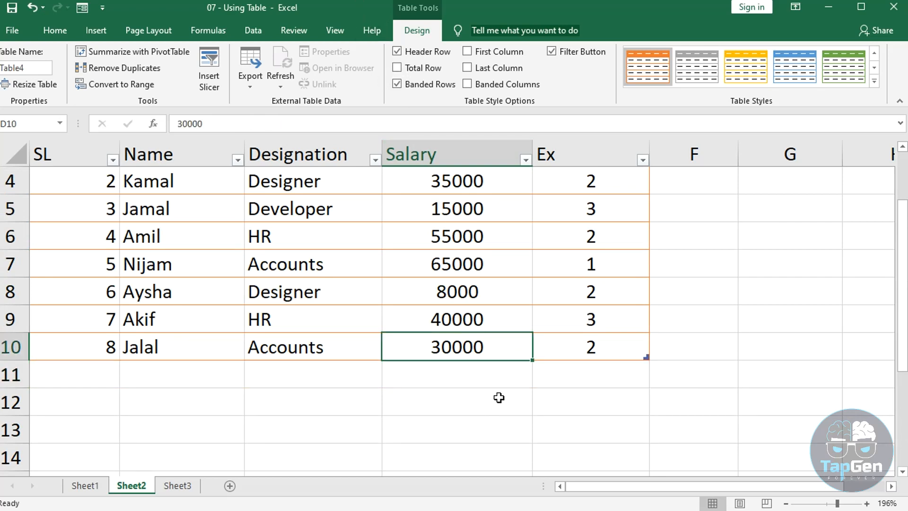
pyautogui.click(397, 70)
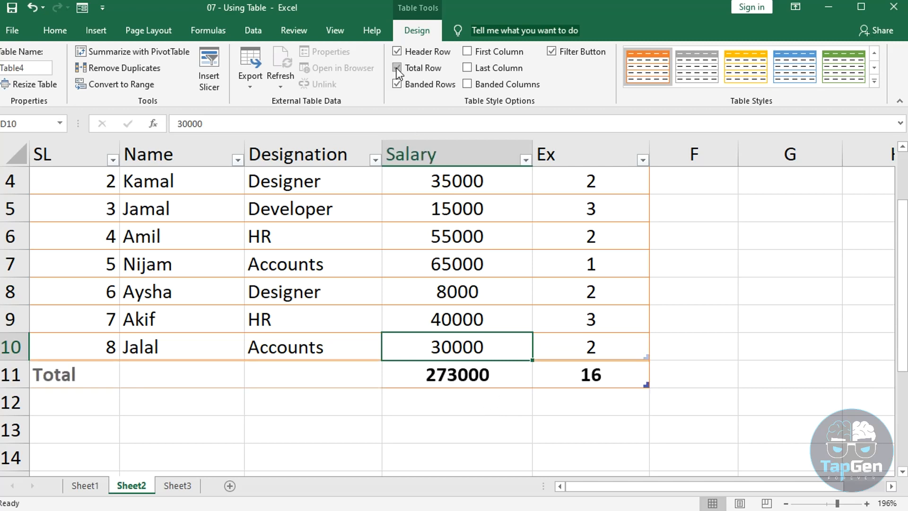
# Filter the Designation column to Designer only, keeping the total row on
pyautogui.click(374, 163)
pyautogui.click(234, 298)
pyautogui.click(233, 323)
pyautogui.click(284, 428)
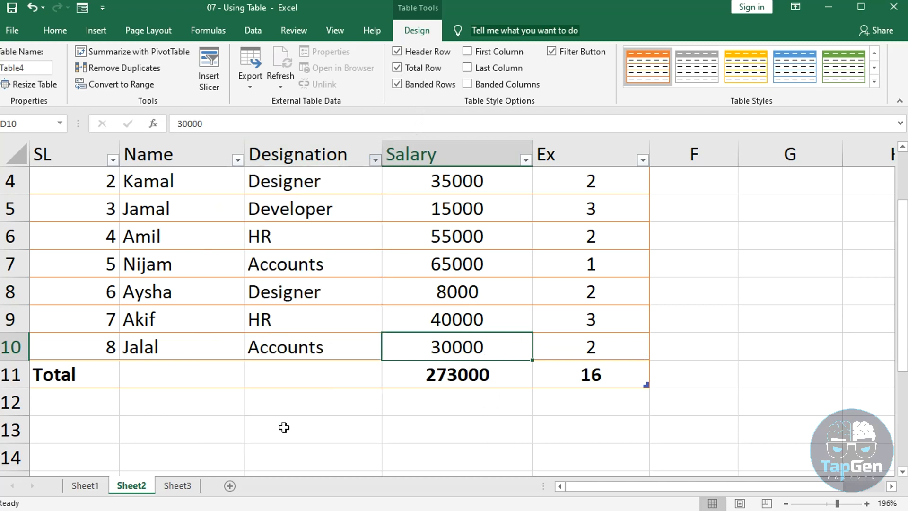
pyautogui.scroll(1, 468, 222)
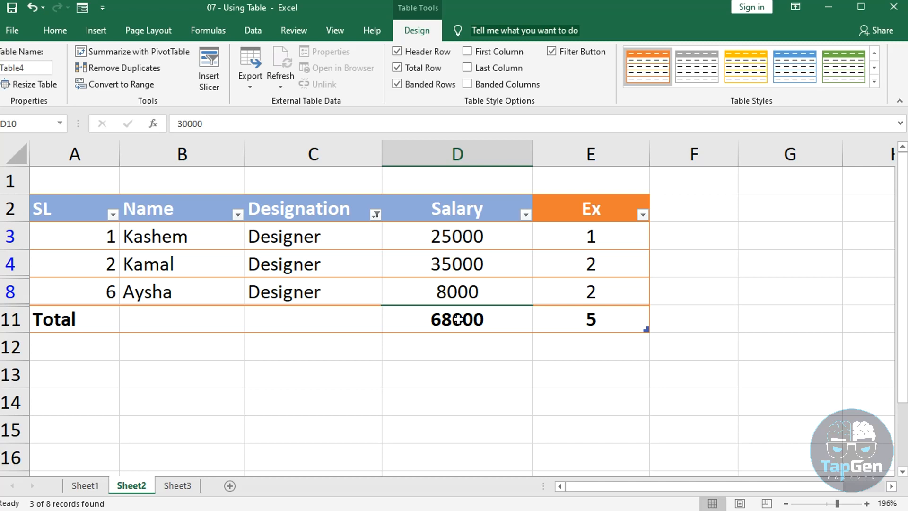
# Change the Designation column's filter from Designer to Accounts only
pyautogui.click(375, 215)
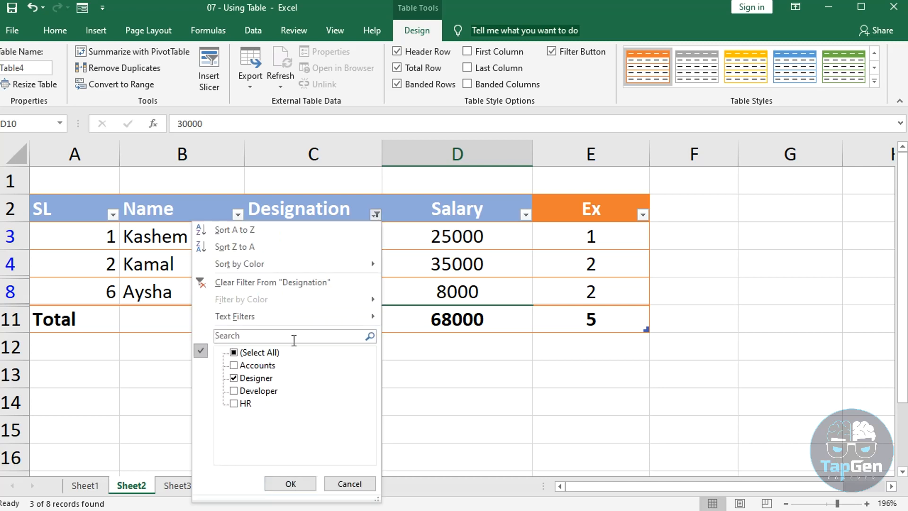
pyautogui.click(234, 379)
pyautogui.click(233, 365)
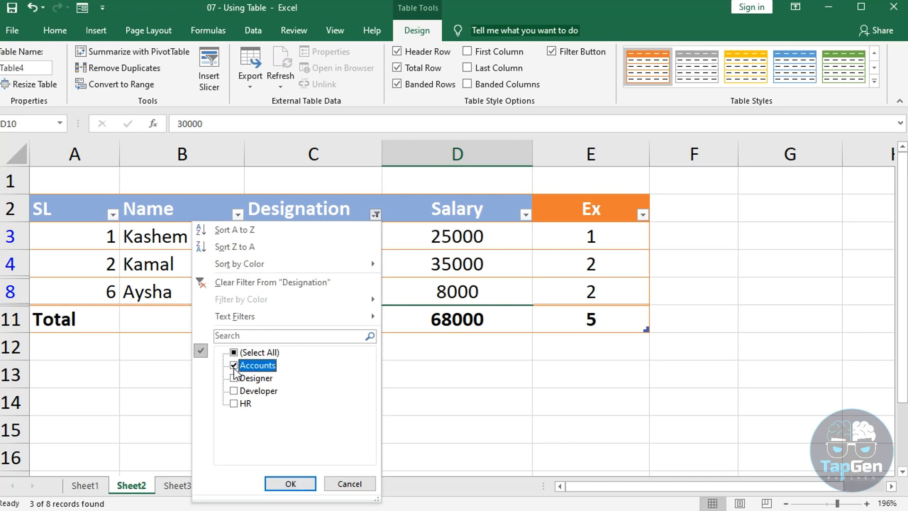
pyautogui.click(290, 483)
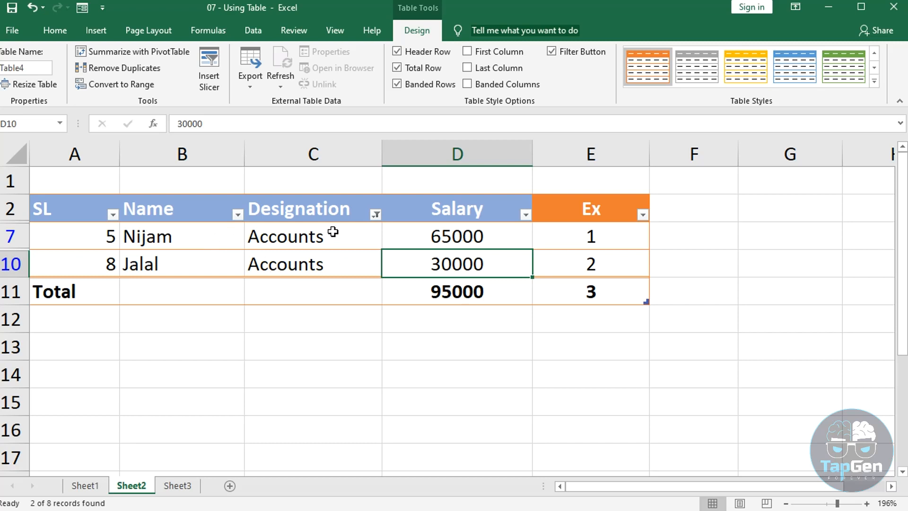
pyautogui.click(85, 486)
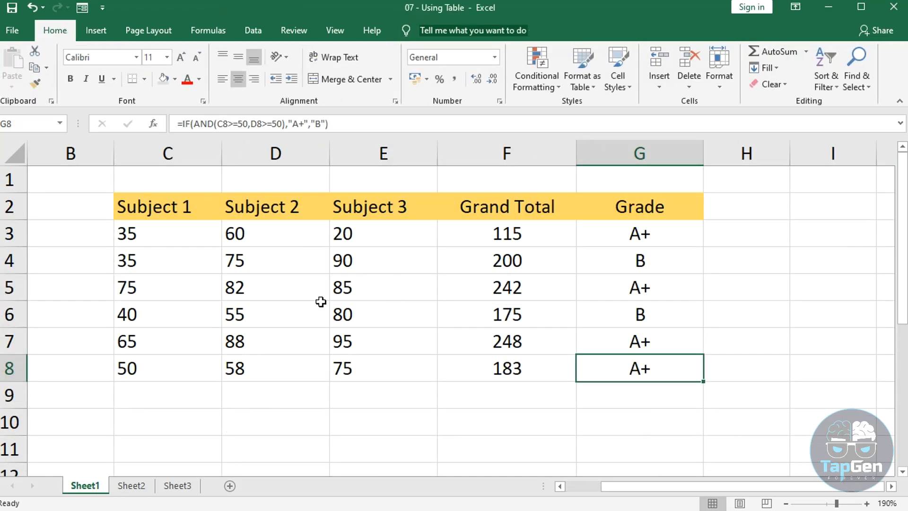
pyautogui.click(130, 487)
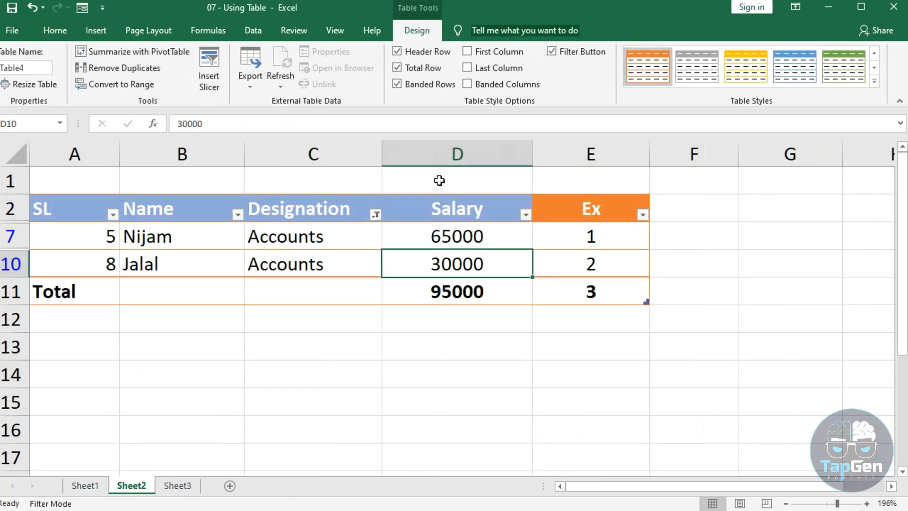
# Remove the employee table's total row and reset the Designation filter to show all employees
pyautogui.click(393, 69)
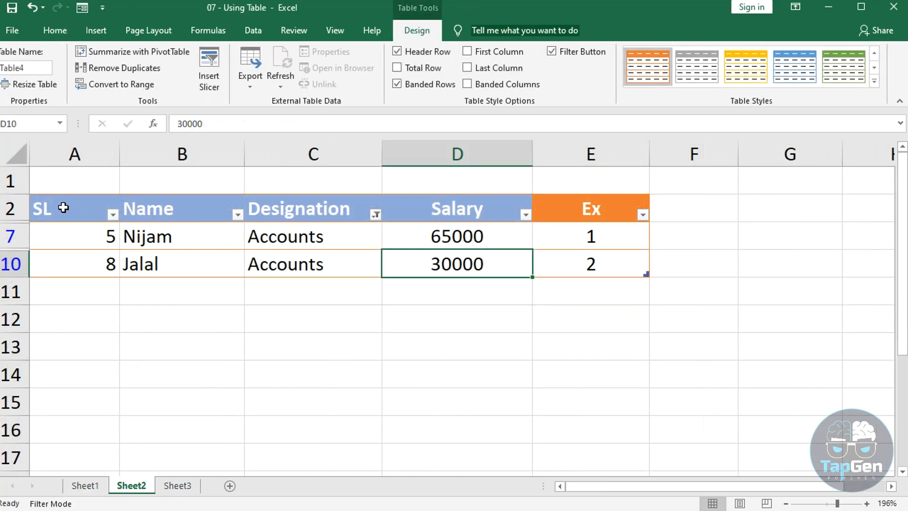
pyautogui.click(375, 214)
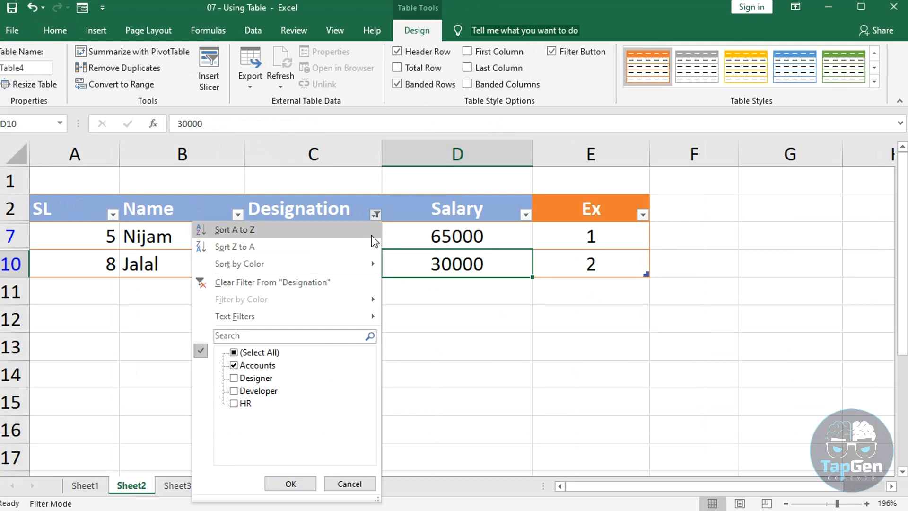
pyautogui.click(282, 483)
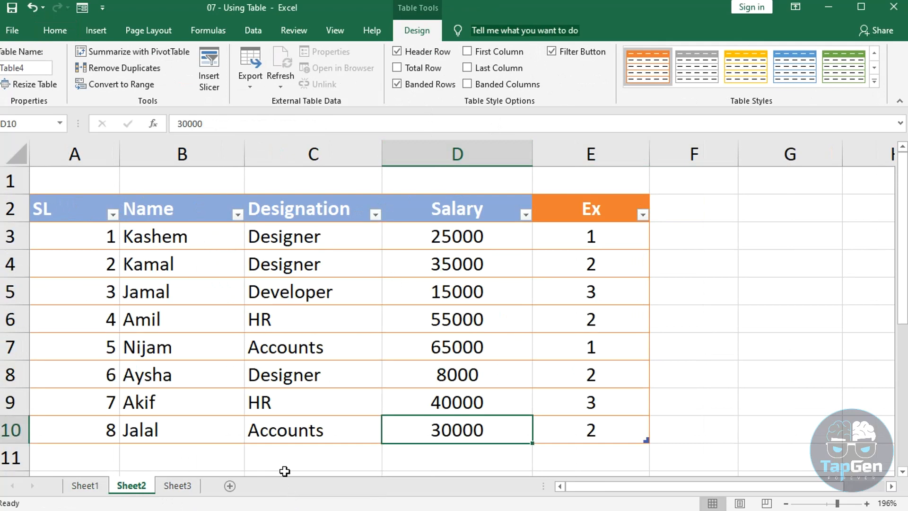
# Convert the employee table to a normal range and check its Designation, Salary and Ex header cells
pyautogui.click(89, 211)
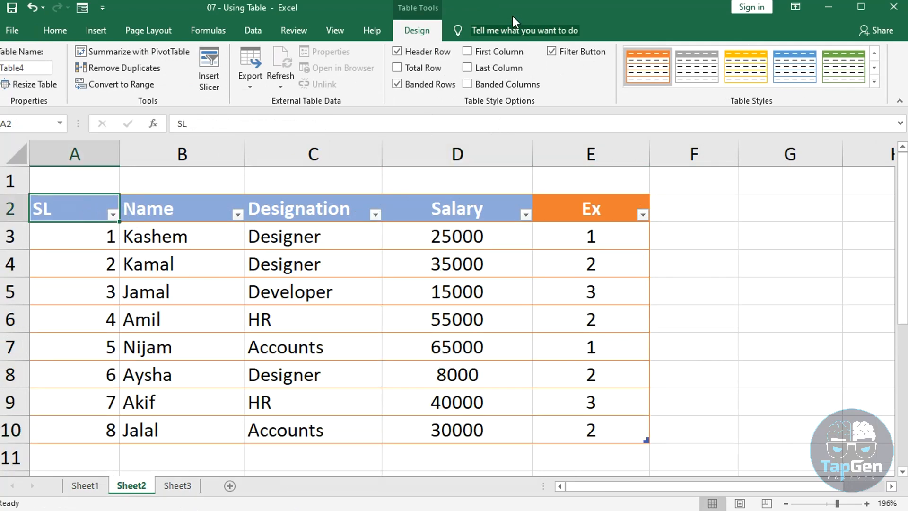
pyautogui.click(122, 86)
pyautogui.click(592, 298)
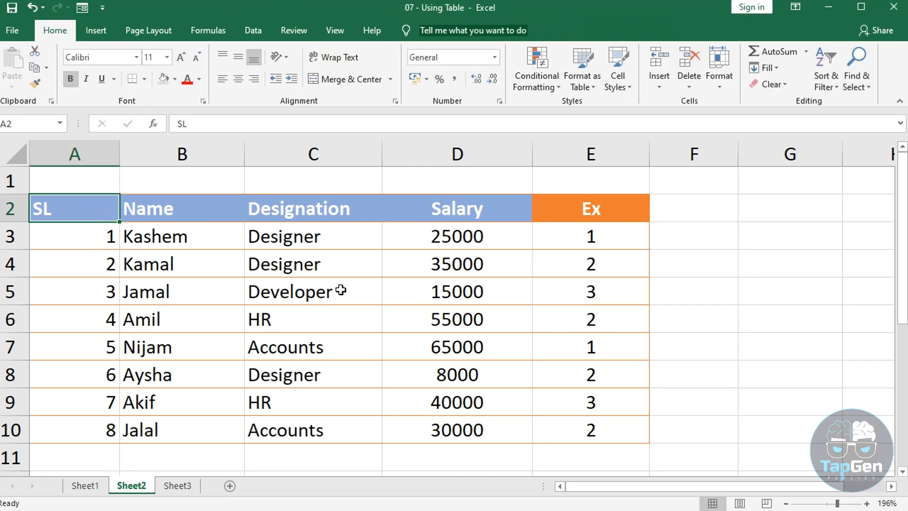
pyautogui.click(289, 209)
pyautogui.click(456, 208)
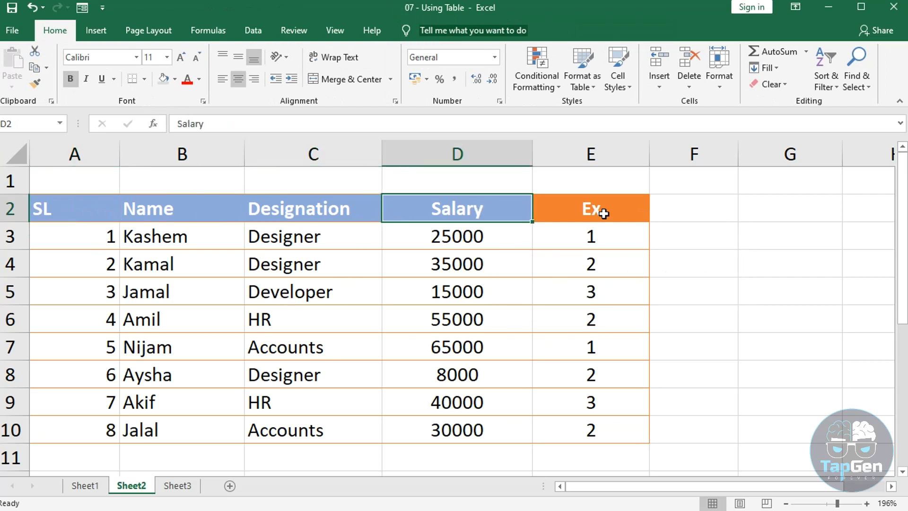
pyautogui.click(590, 213)
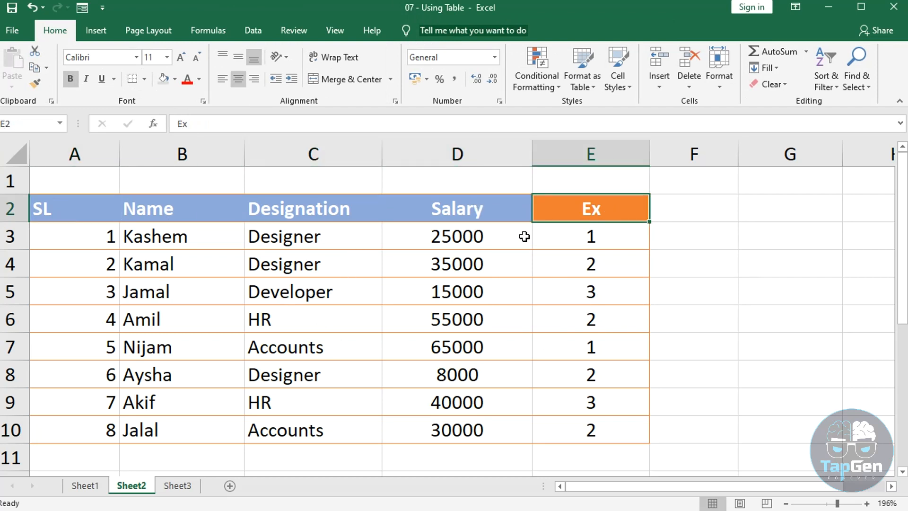